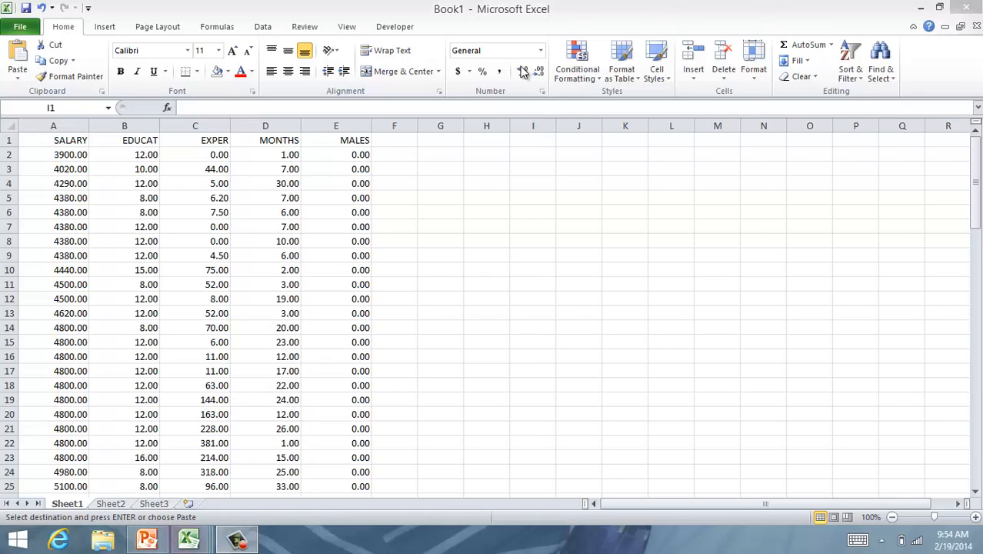
- Open the Regression tool from the Data Analysis tools
click(266, 28)
click(264, 28)
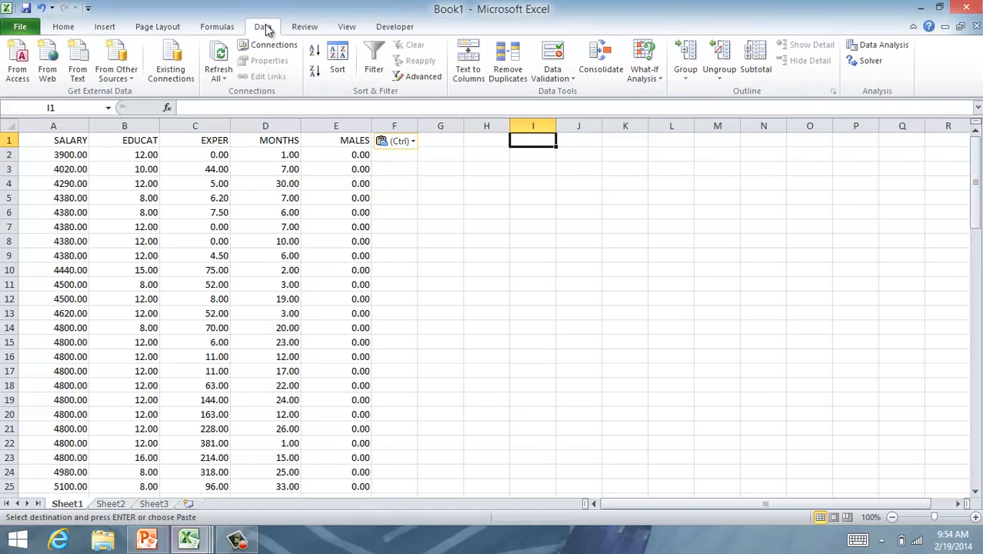
click(883, 46)
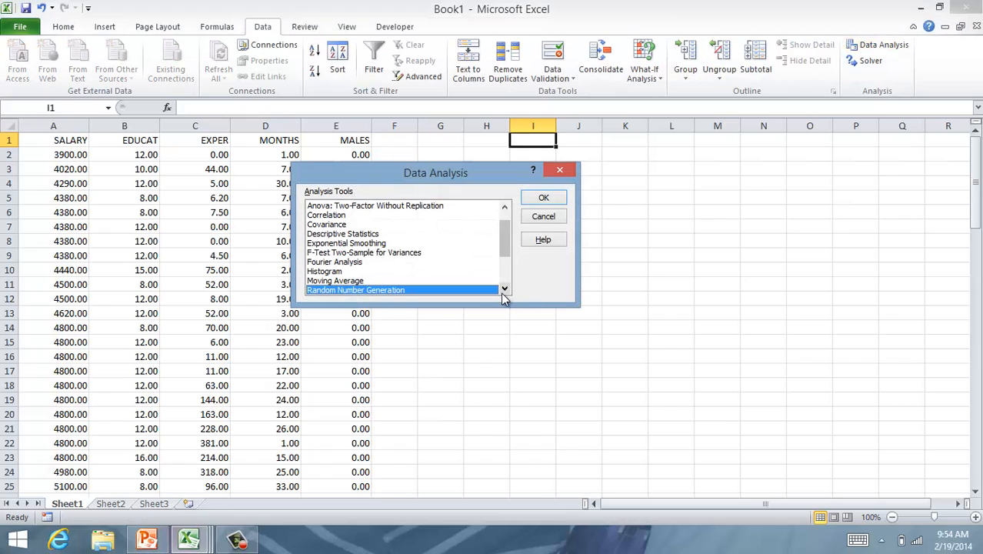
click(505, 290)
click(504, 289)
click(504, 290)
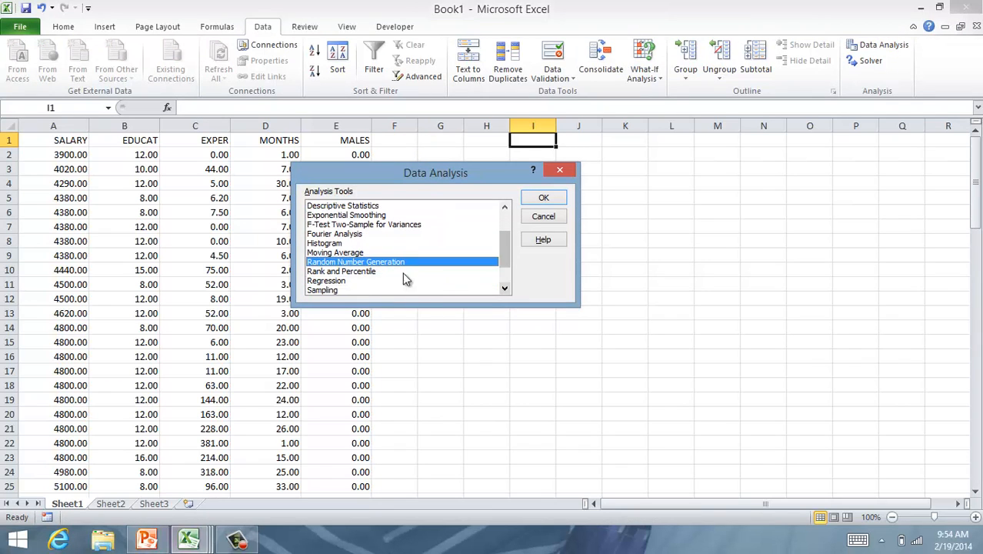
click(354, 281)
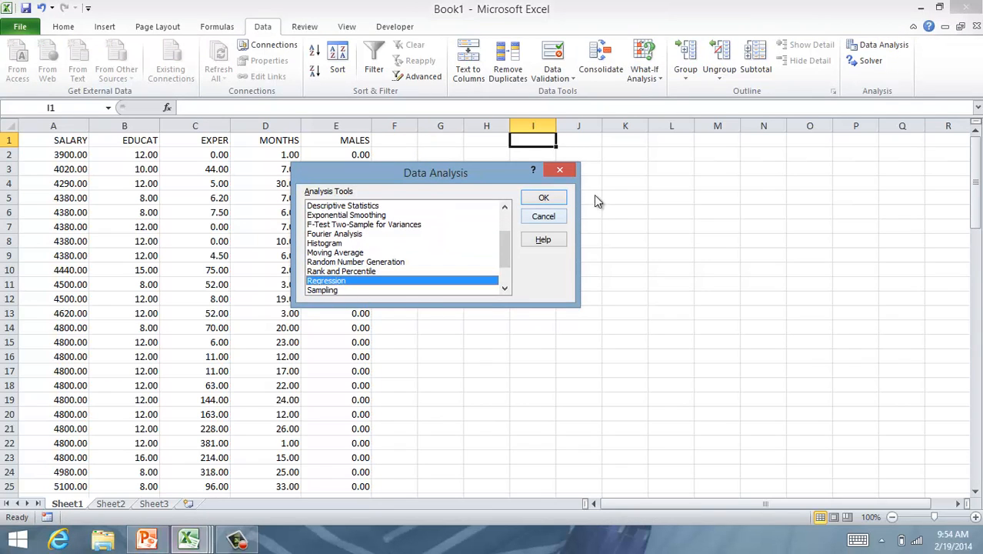
click(540, 200)
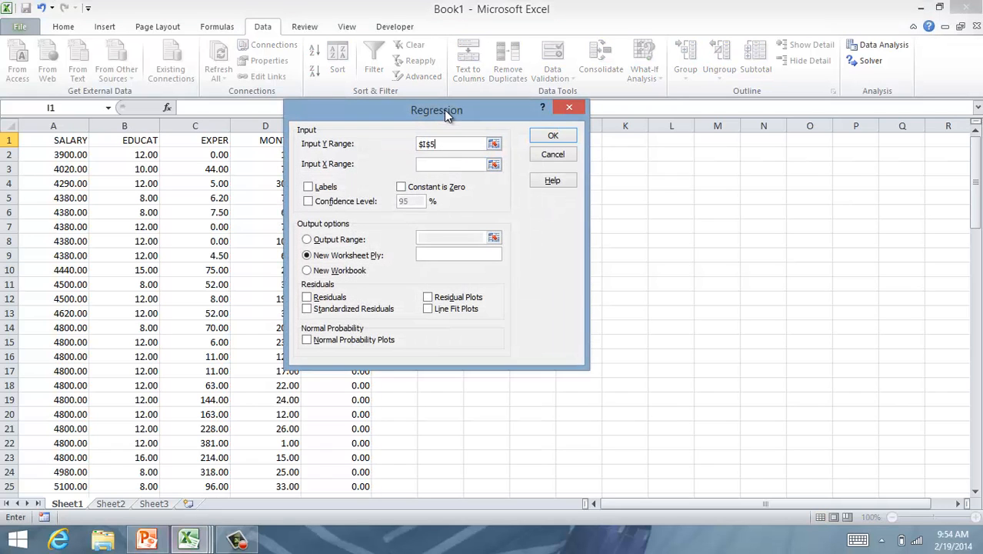
- Set the regression's Y input range to the SALARY column, $A$1:$A$94
drag(446, 113, 664, 125)
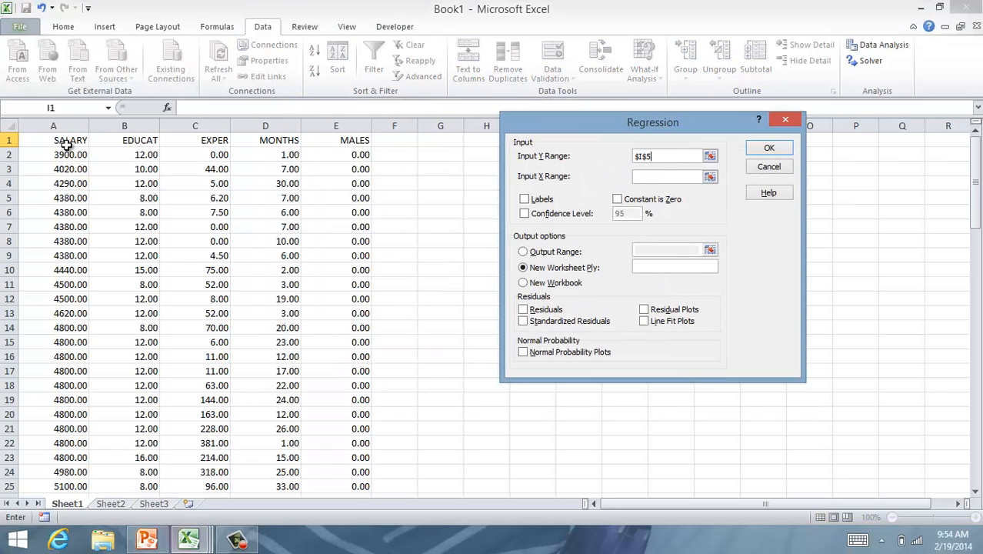
mouse_move(64, 143)
mouse_down()
mouse_move(62, 356)
mouse_move(67, 140)
mouse_up()
key(BackSpace)
key(BackSpace)
key(BackSpace)
key(BackSpace)
drag(67, 140, 58, 460)
- Set the X input range to $B$1:$E$94, and enable labels and the 95% confidence level
click(663, 178)
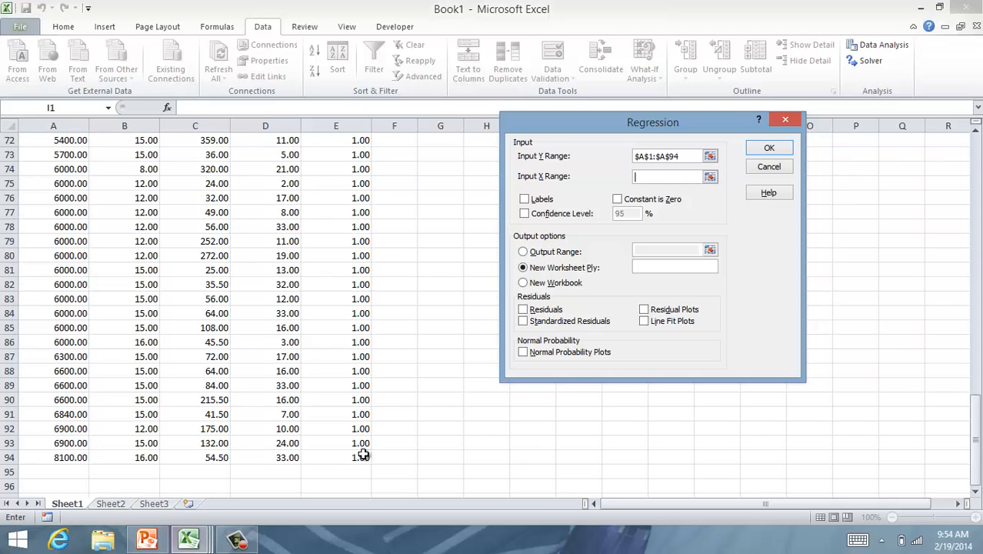
drag(364, 454, 138, 79)
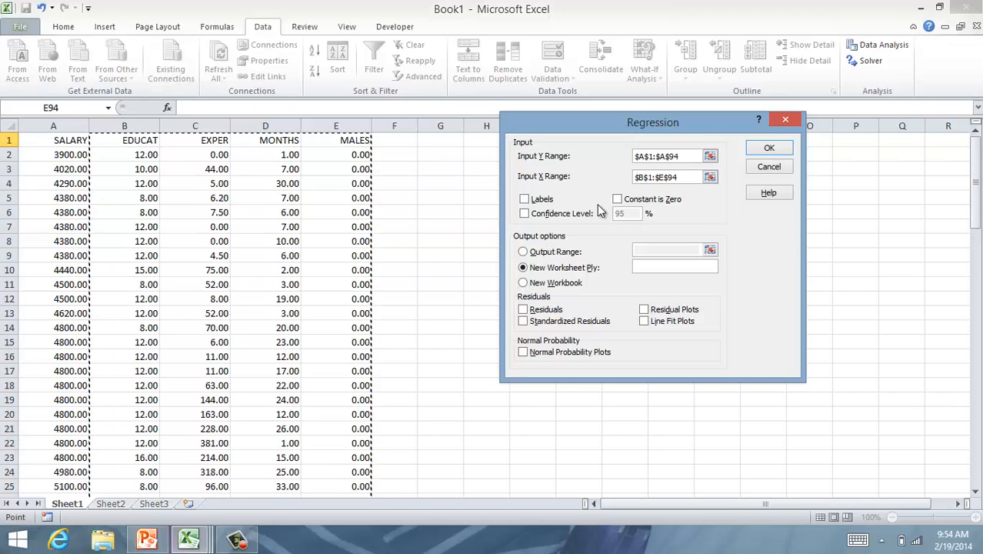
click(524, 198)
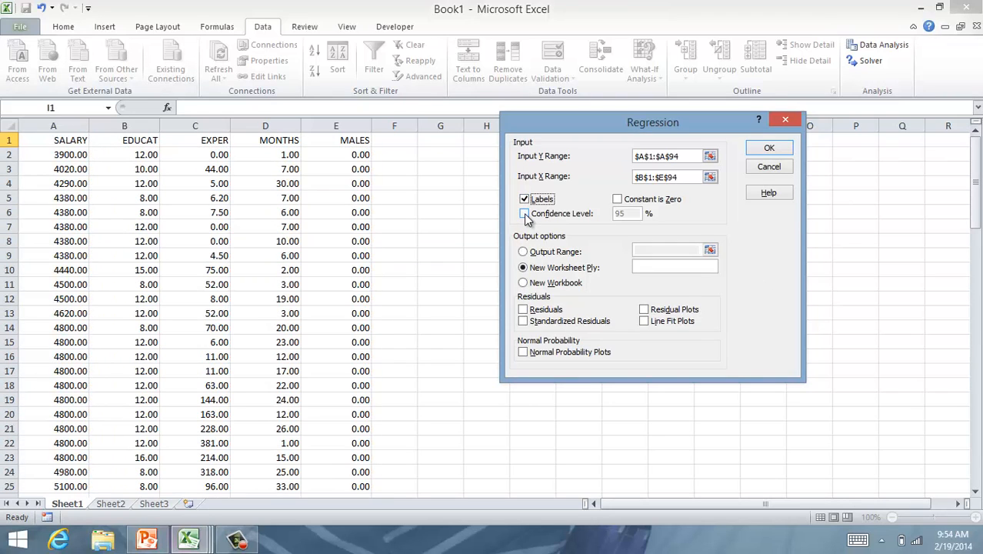
click(524, 213)
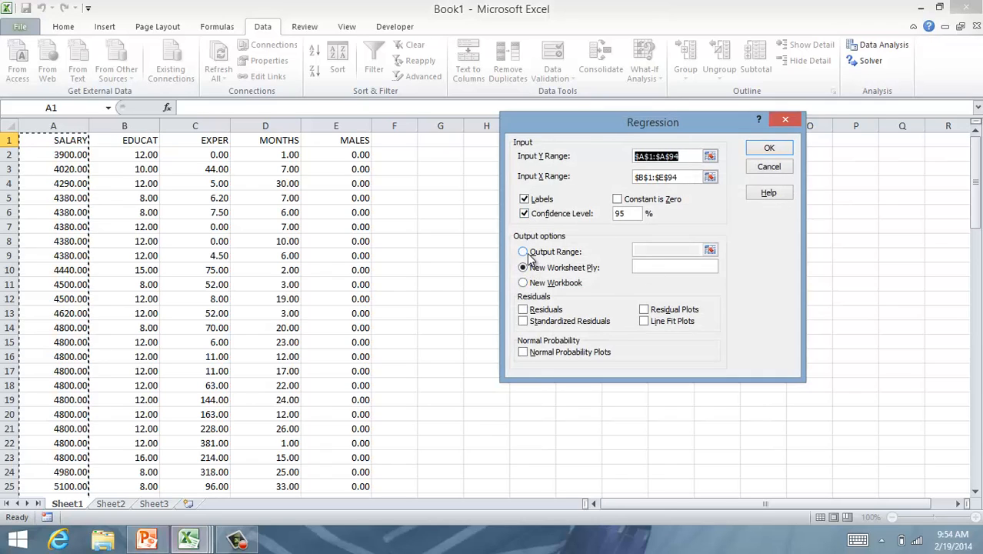
- Run the regression with its output range starting at $G$1, and fit column G's width to its contents
click(525, 252)
click(665, 250)
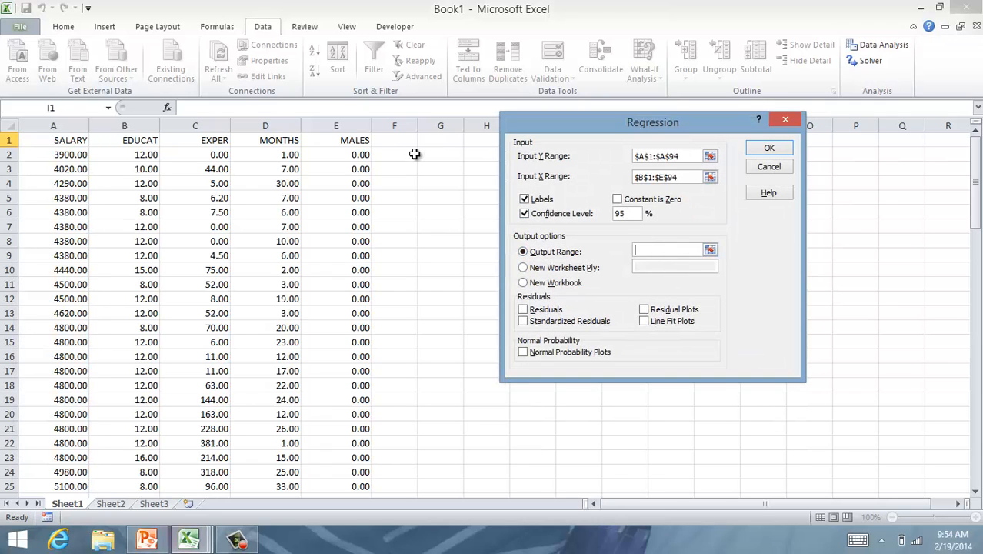
click(440, 141)
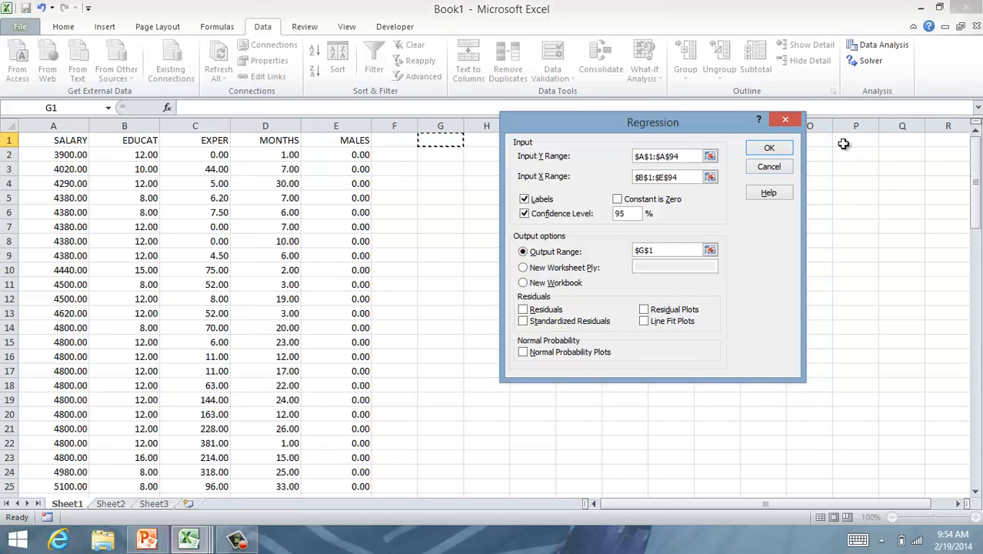
click(770, 147)
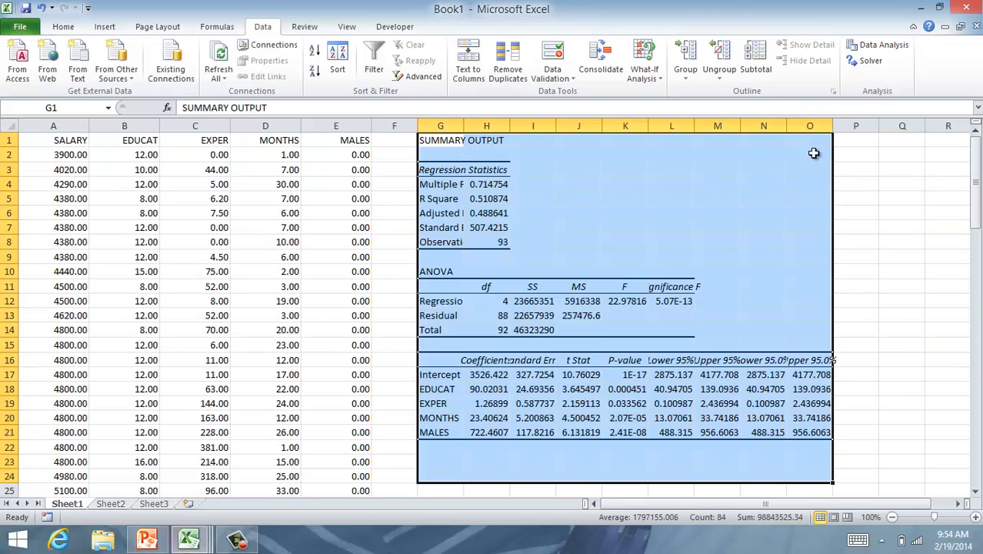
double_click(463, 123)
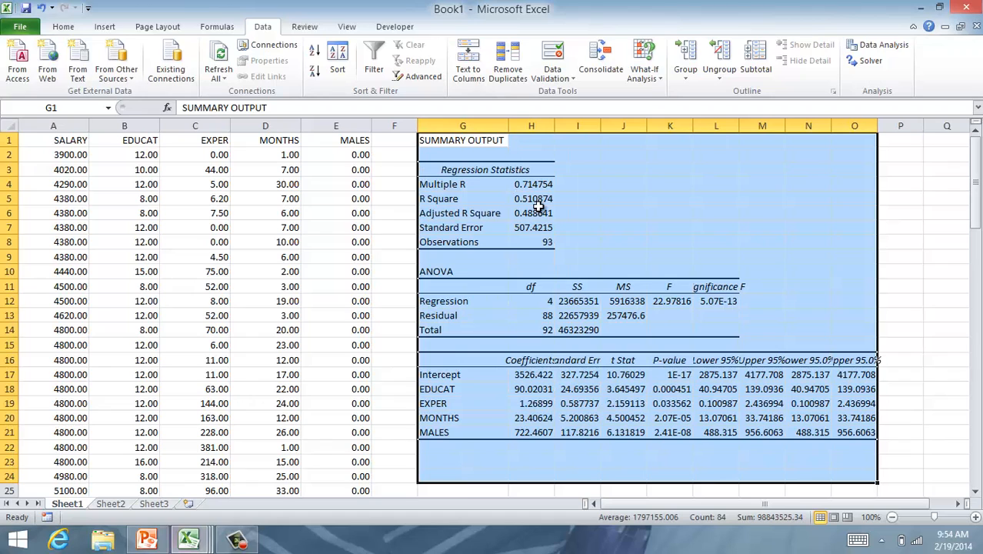
- Examine R Square, Adjusted R Square, and the coefficient and p-value of MALES in the regression output
click(539, 201)
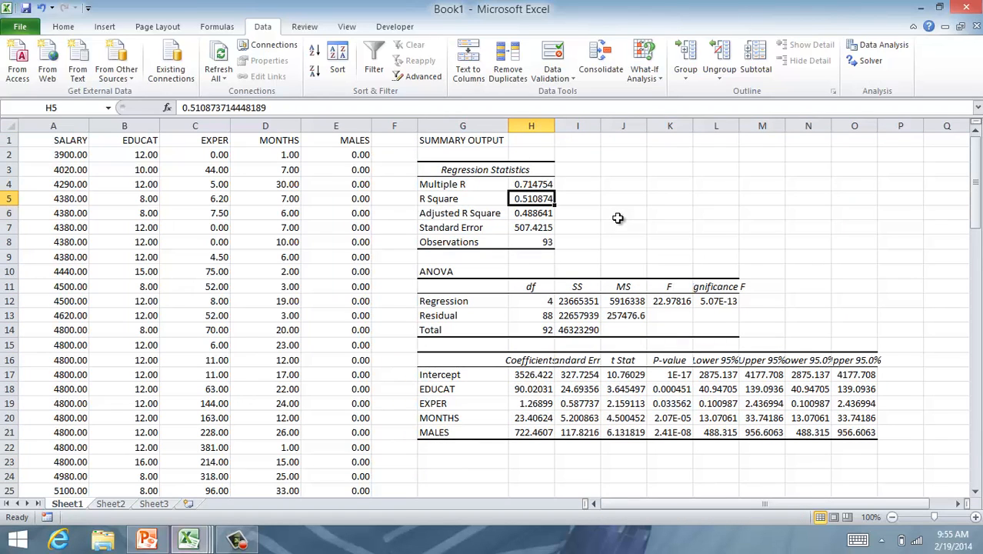
click(545, 214)
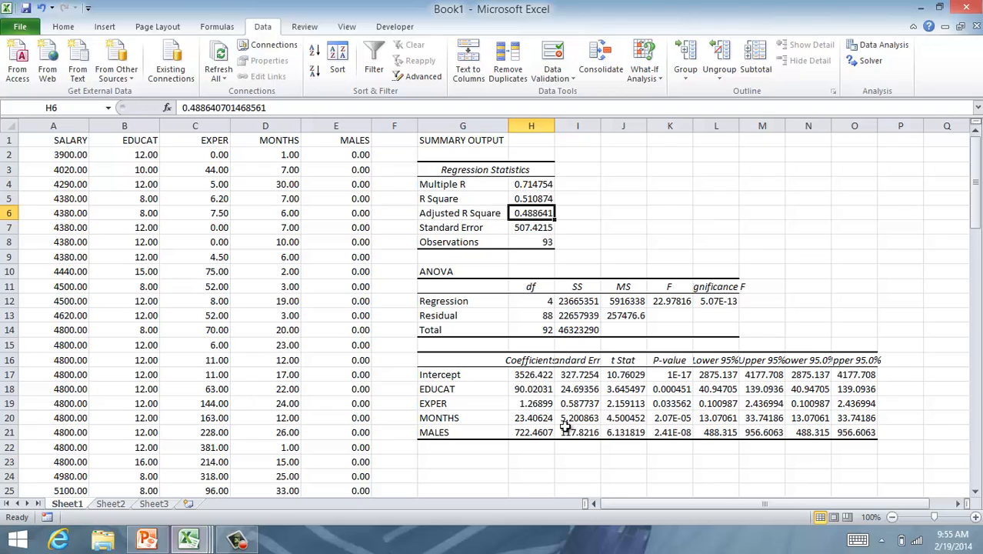
click(543, 435)
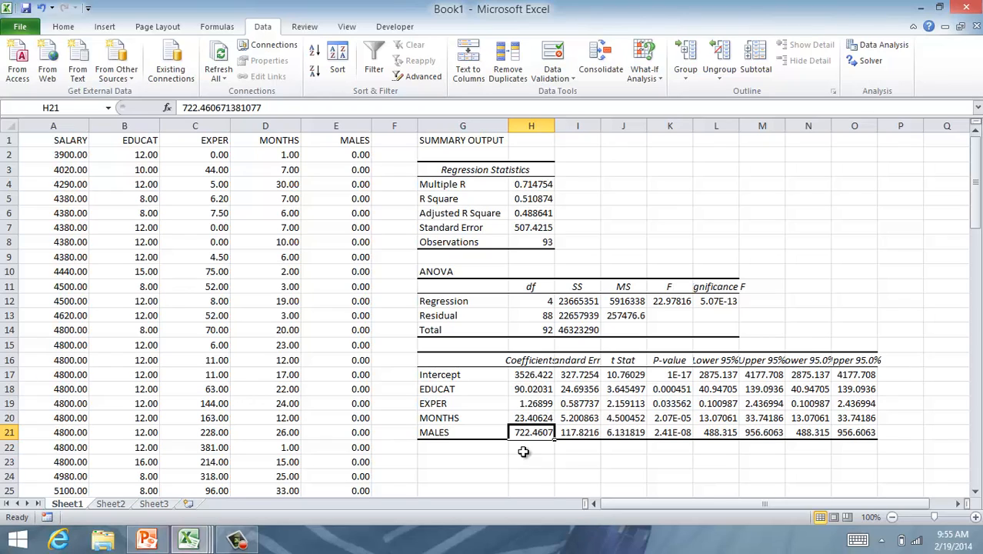
click(680, 434)
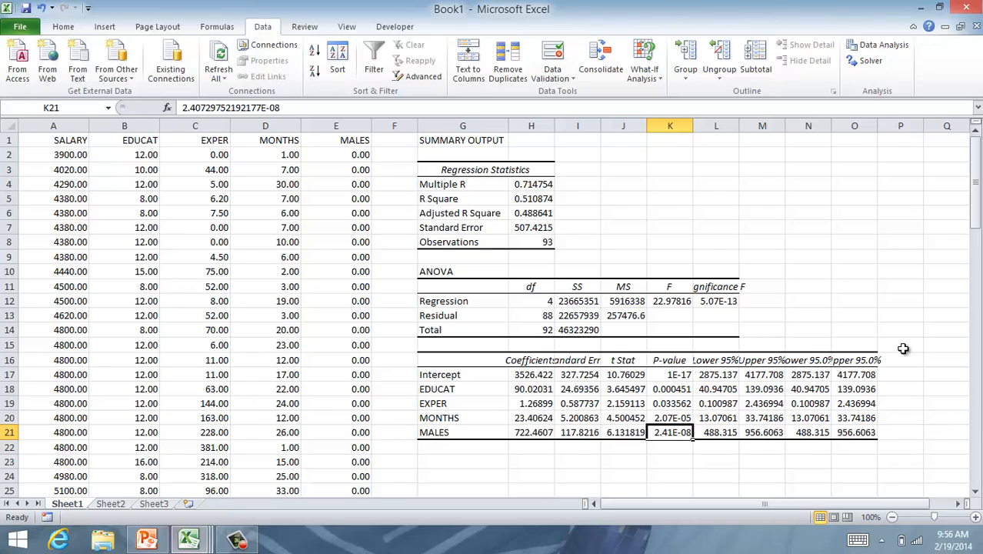
- Enter the labels "hyp value" in K2 and "t-stat" in K3
click(661, 159)
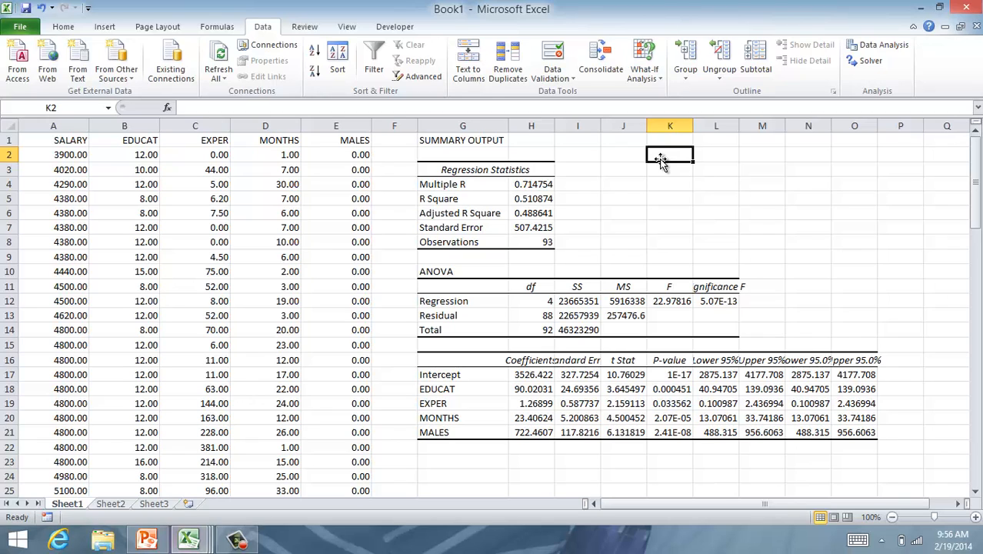
text(hyp)
text(o)
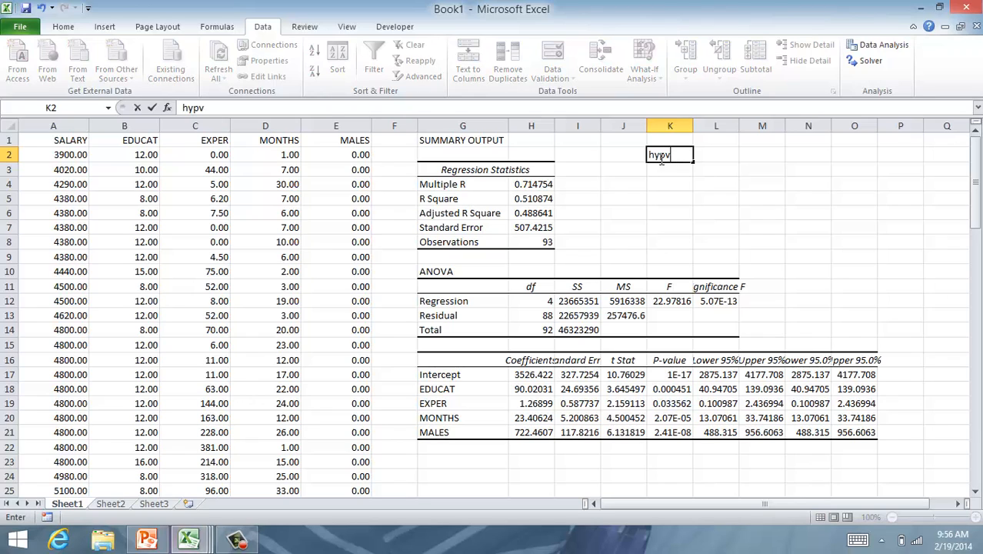
key(BackSpace)
text(value)
click(661, 153)
key(Return)
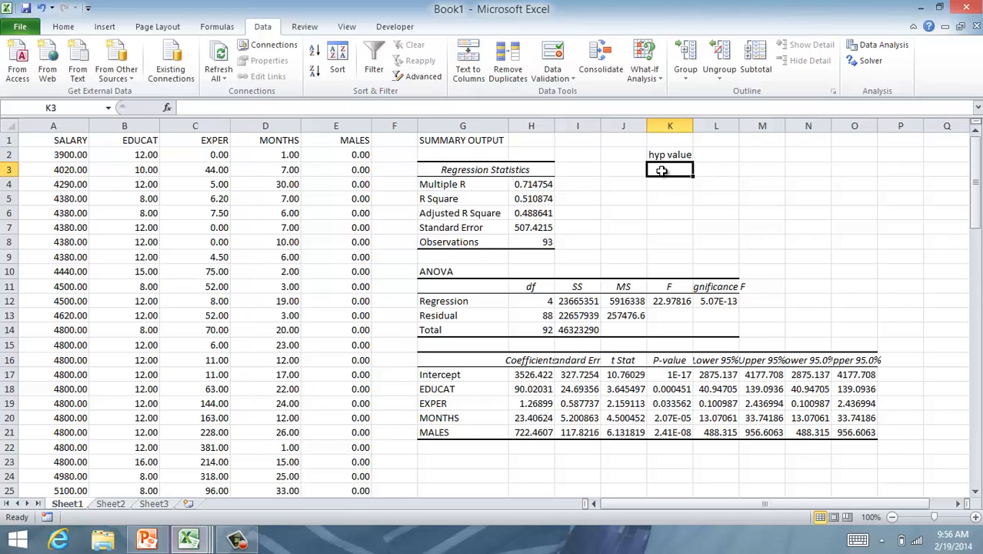
text(t)
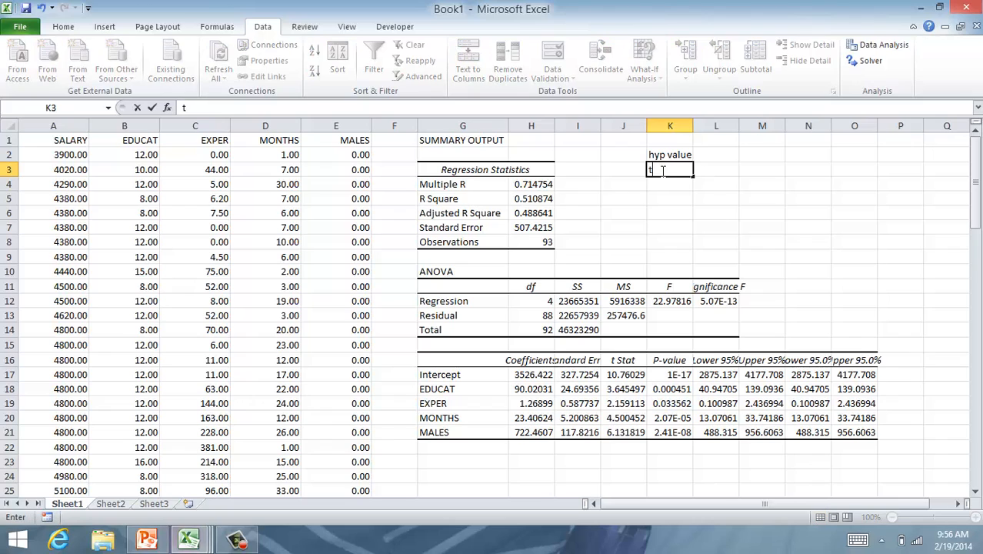
text(-stat)
key(Return)
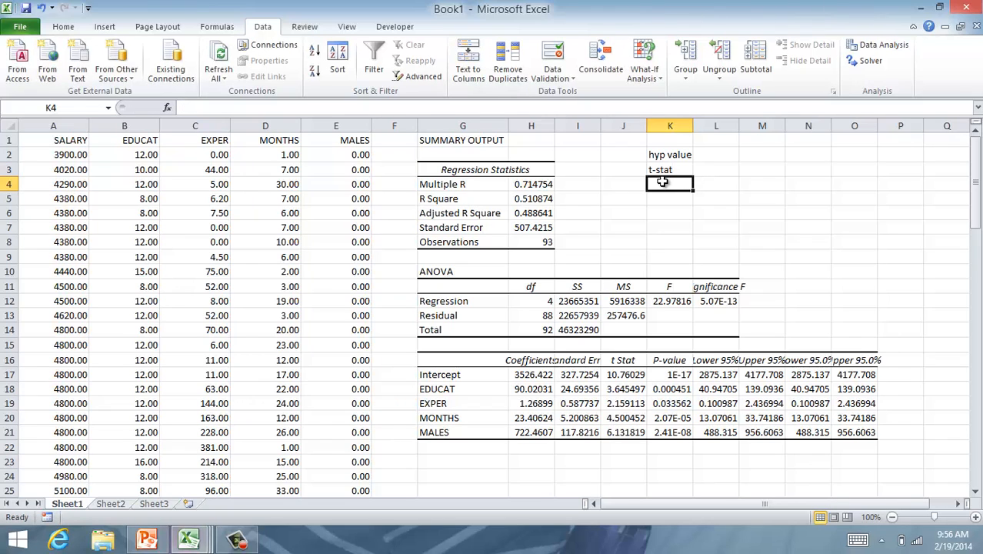
- Enter the labels "p-lower", "p-upper" and "p-2tail" in K4:K6, and set the hypothesized value in L2 to 0
text(p-va)
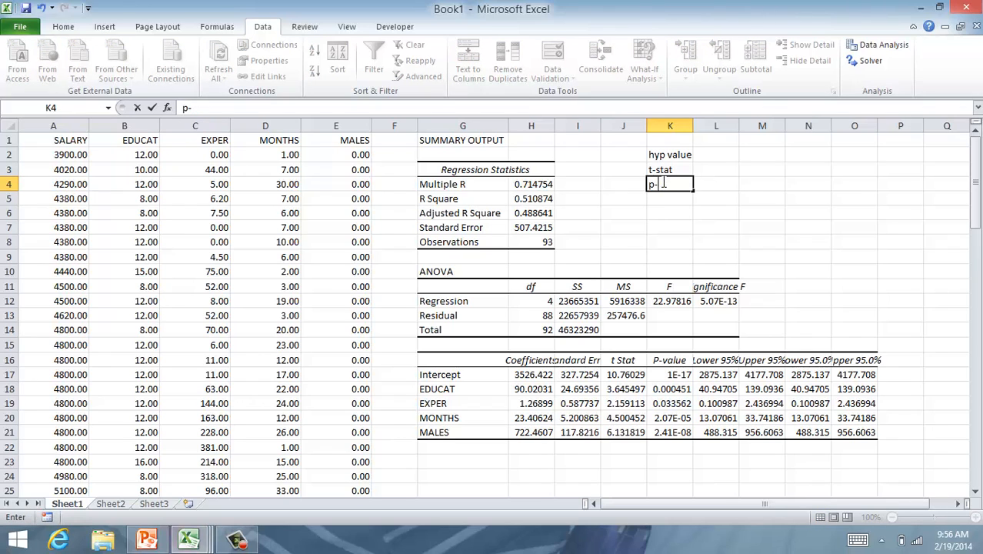
text(wer)
click(659, 200)
text(p-)
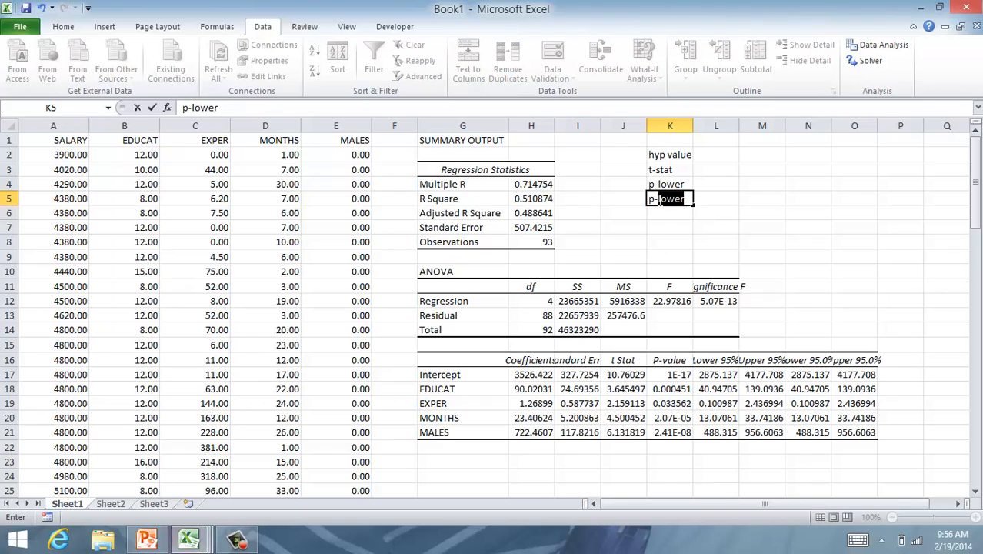
text(upper)
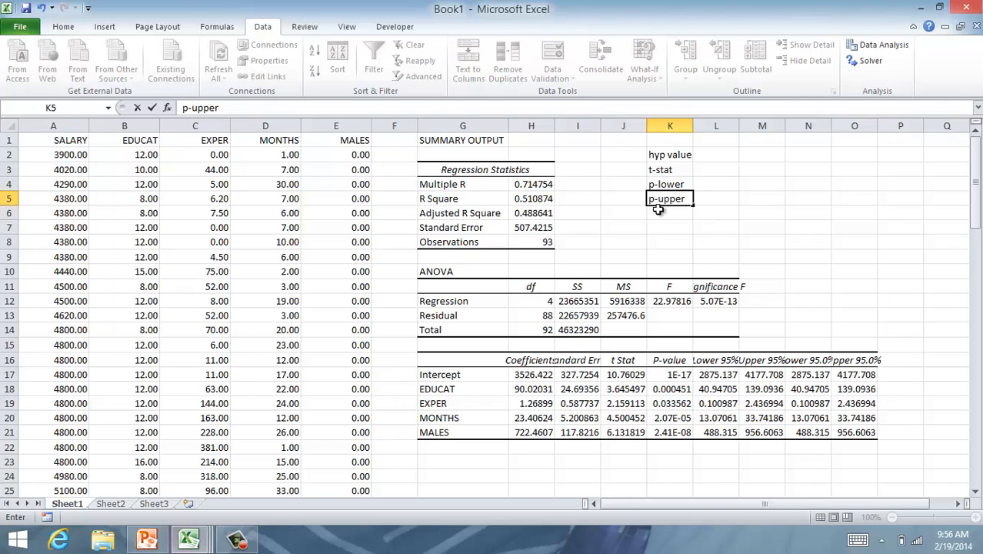
click(659, 209)
text(r)
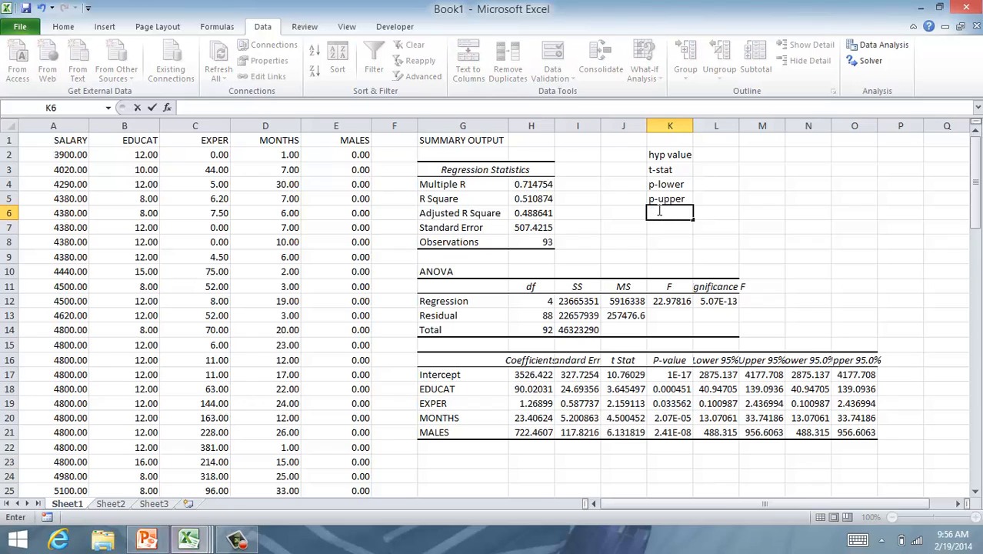
text(-2tail)
click(706, 157)
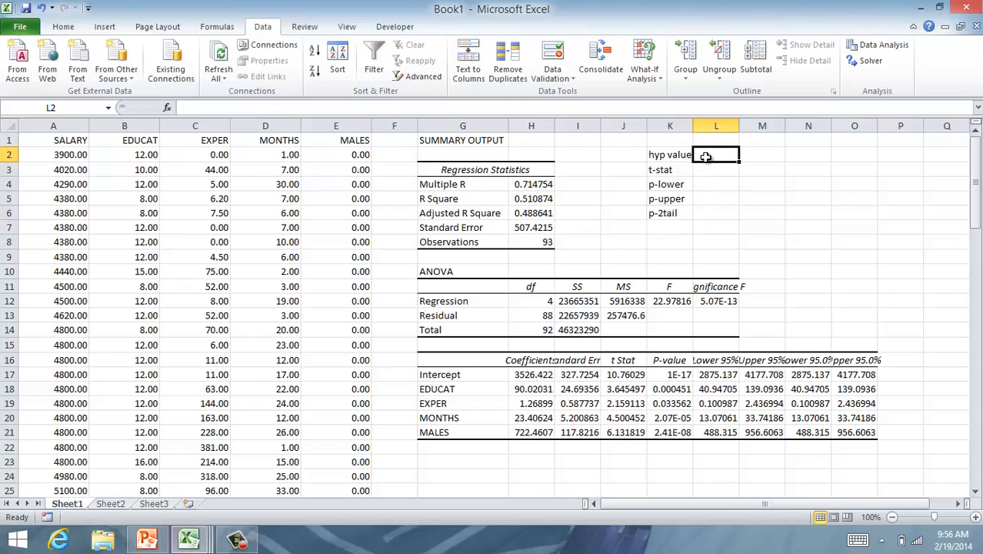
text(0)
- Build the t-stat formula =(H21-L2)/I21 in L3 from the MALES coefficient, the hypothesized value and the standard error
click(708, 171)
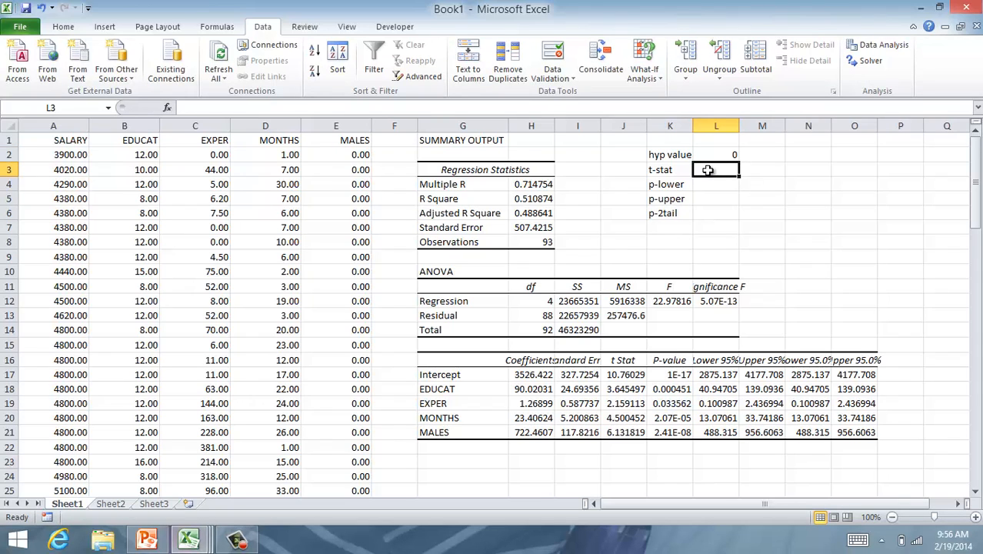
text(=)
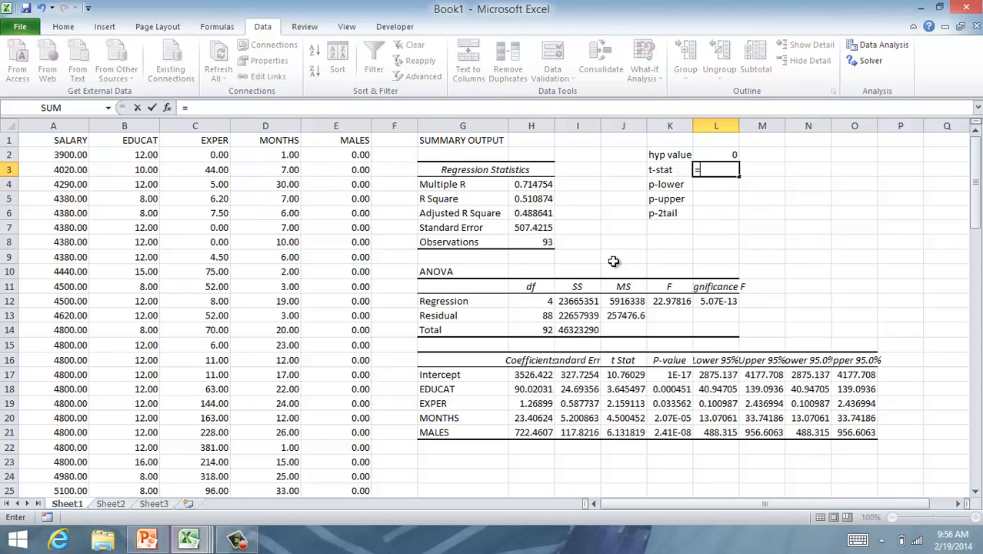
click(529, 432)
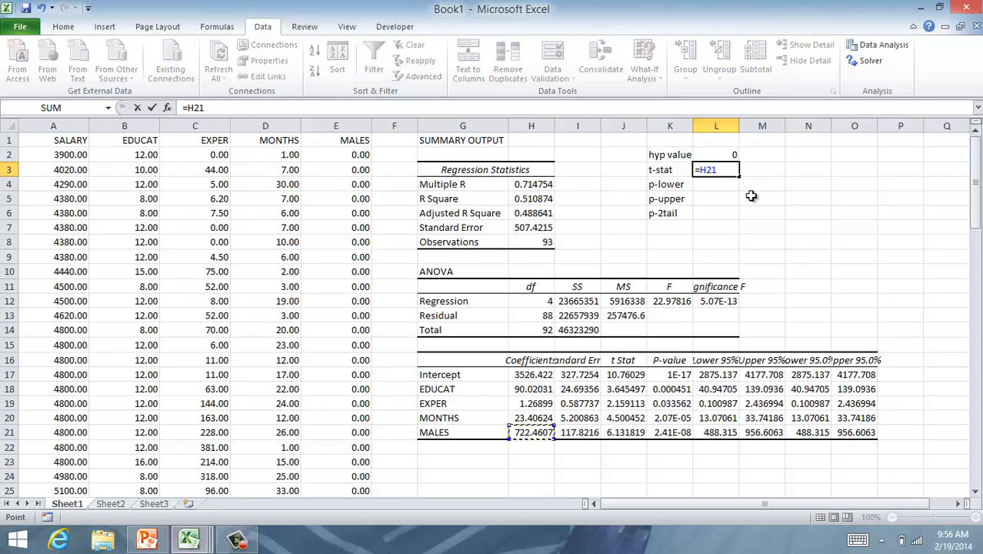
text(-)
click(732, 157)
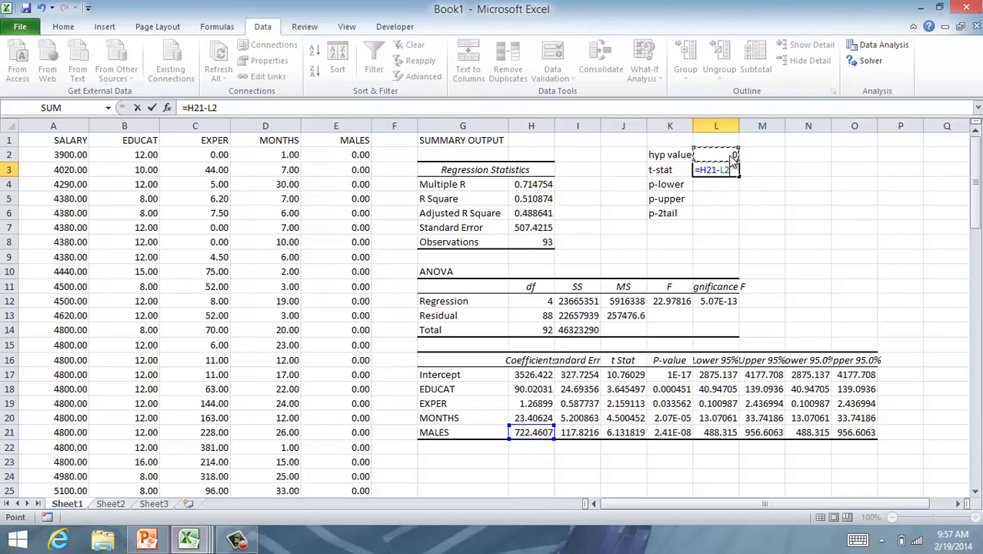
click(186, 107)
text(()
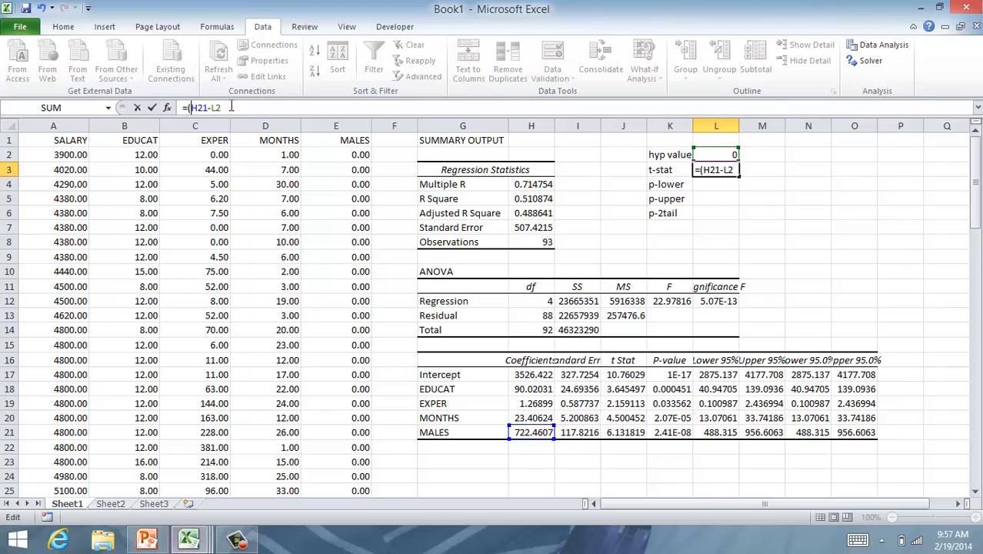
text(/)
click(587, 432)
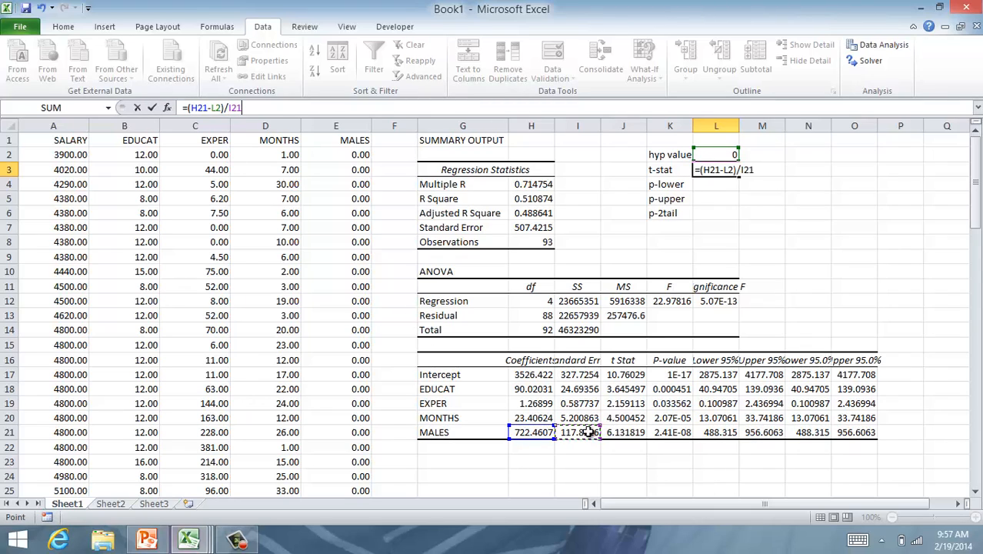
- Wrap the t-stat formula in ABS so L3 holds =ABS((H21-L2)/I21), and enter it
click(186, 108)
text(abs)
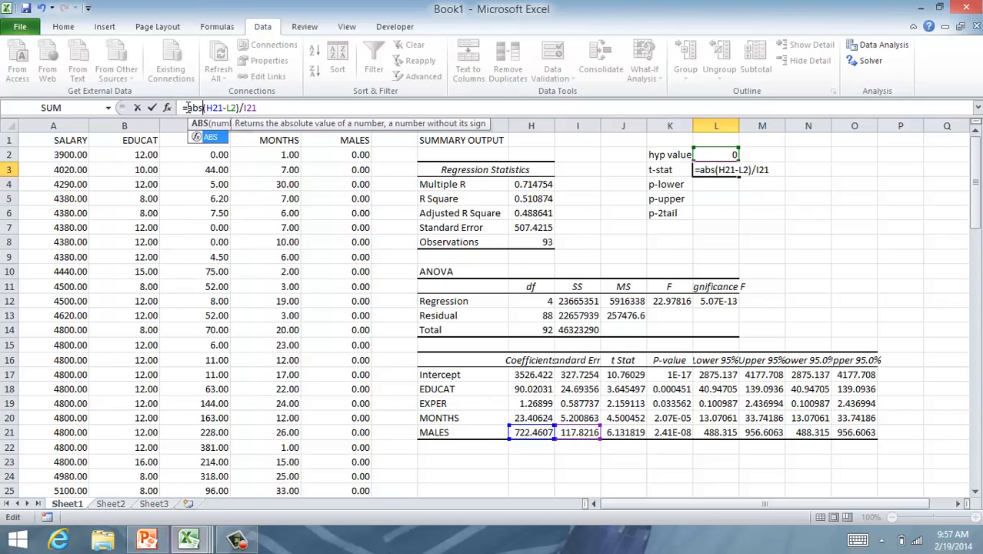
text(()
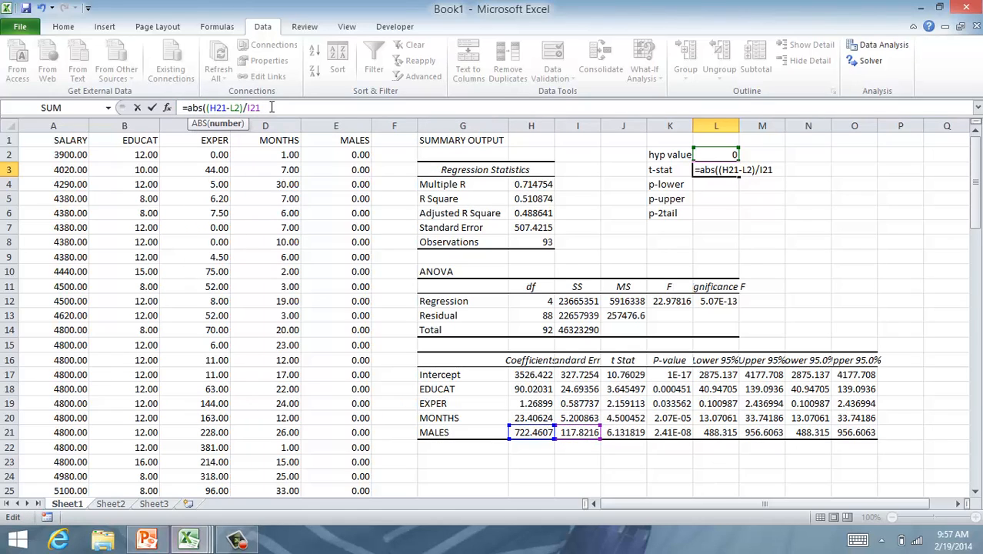
text())
key(Return)
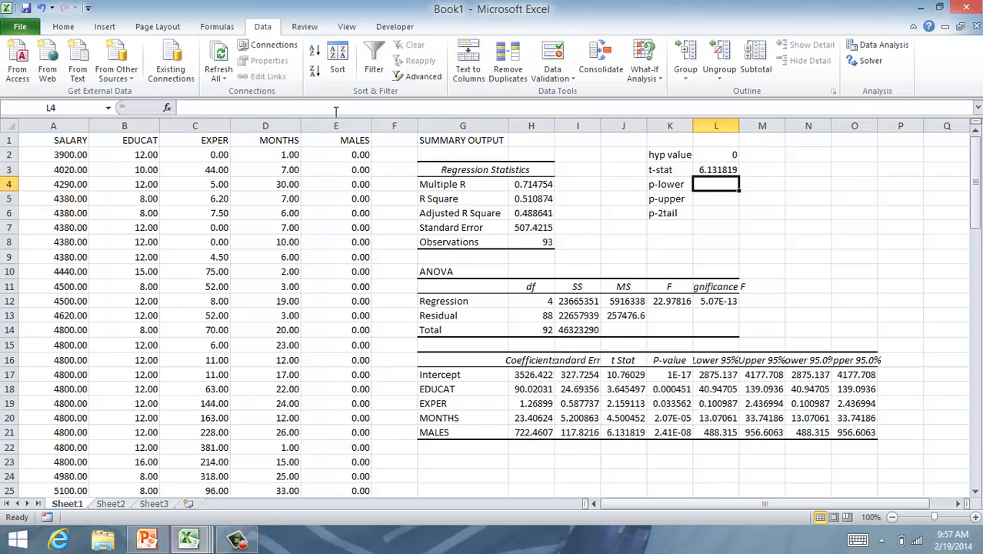
- Enter the p-lower formula =TDIST(L3,H13,TRUE) in L4, using the t-stat and the residual degrees of freedom
text(=td)
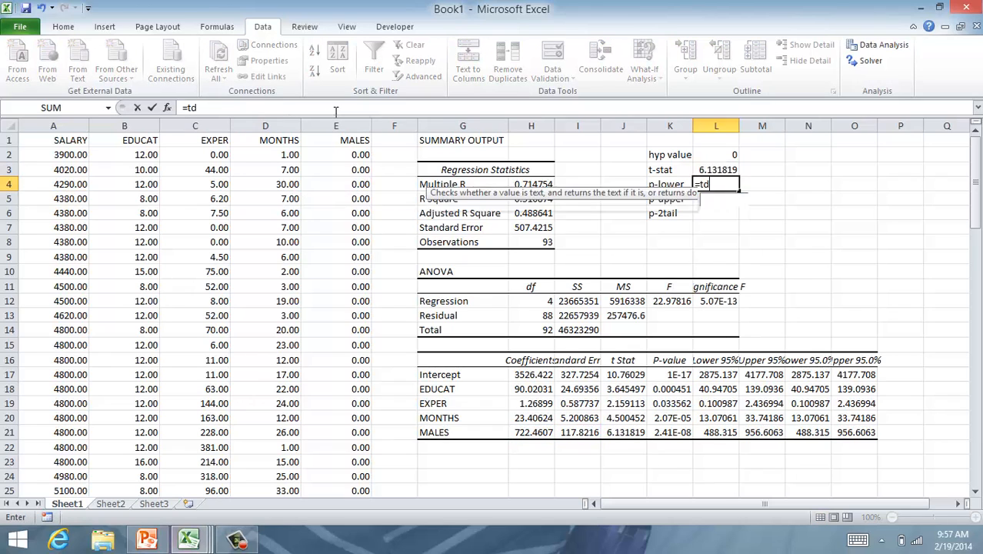
text(ist()
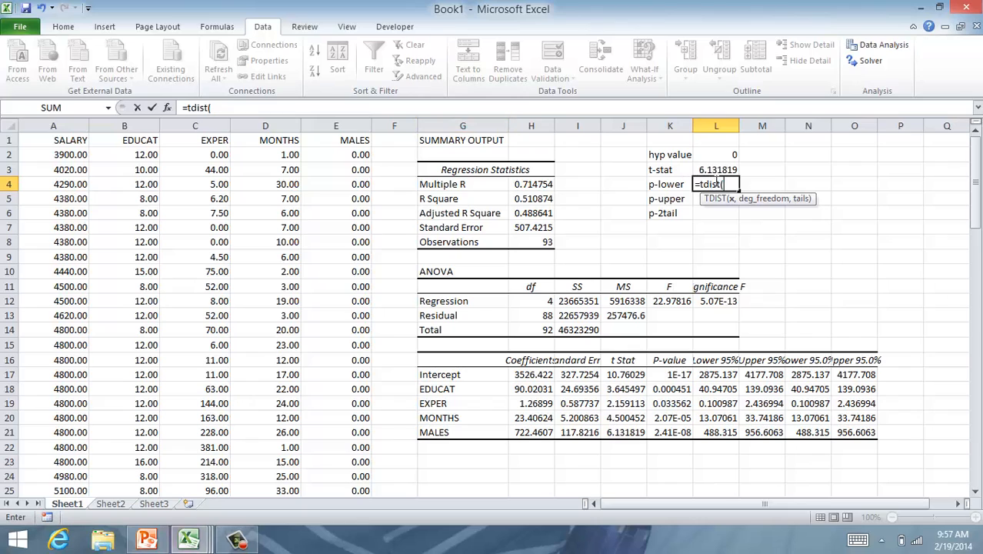
click(718, 170)
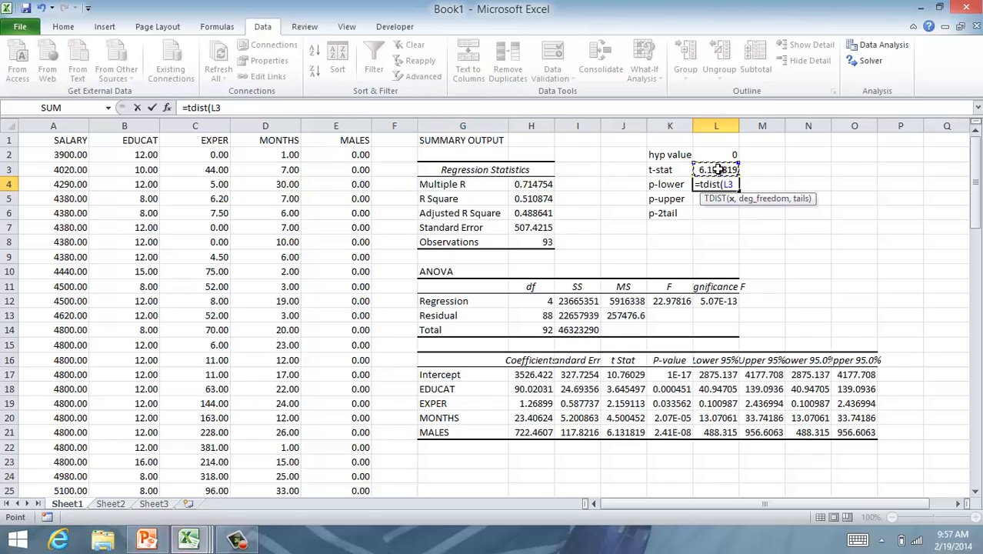
text(,)
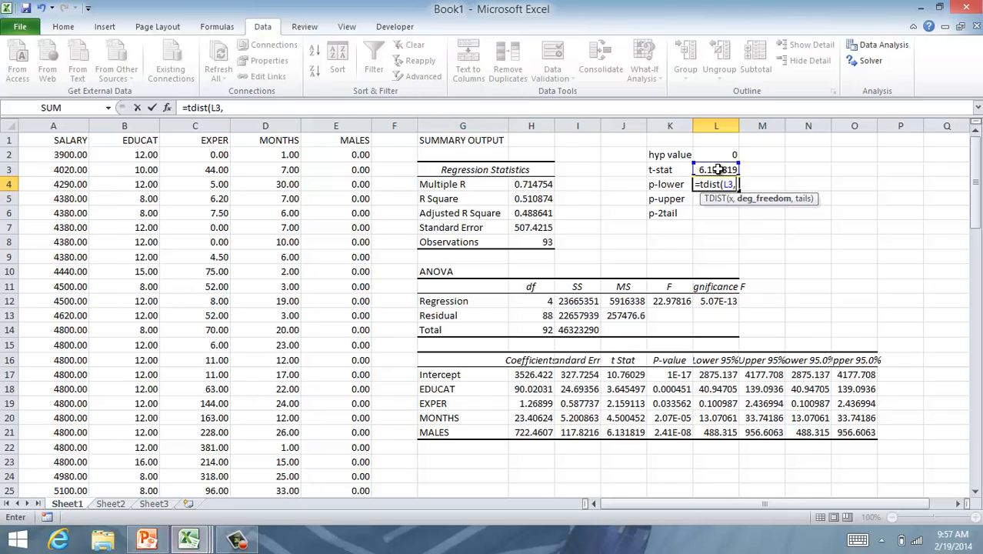
click(541, 315)
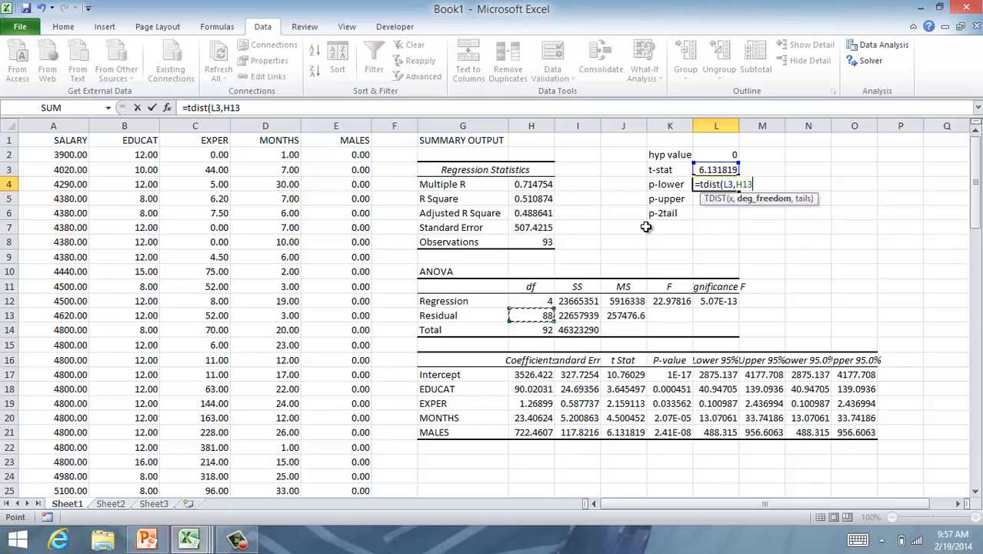
text())
key(Return)
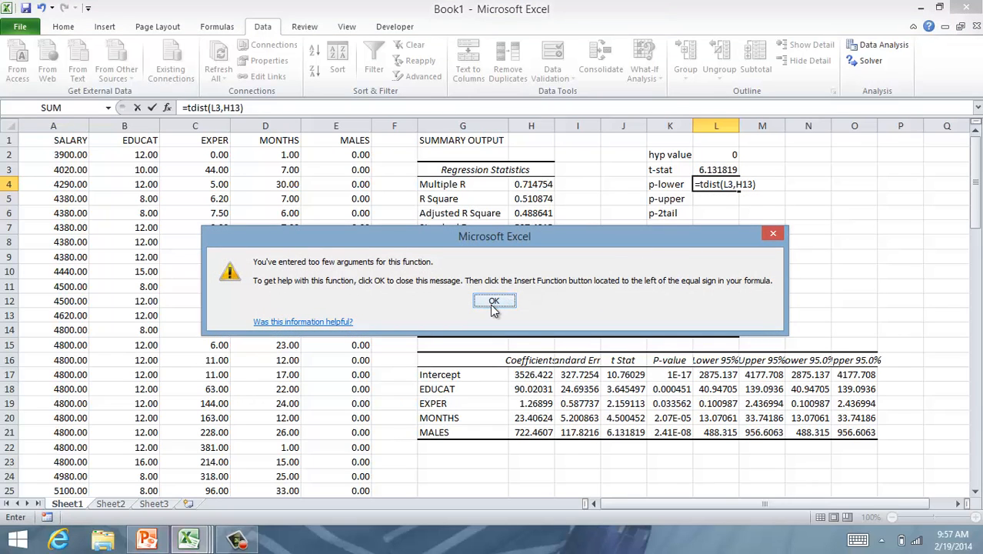
click(494, 305)
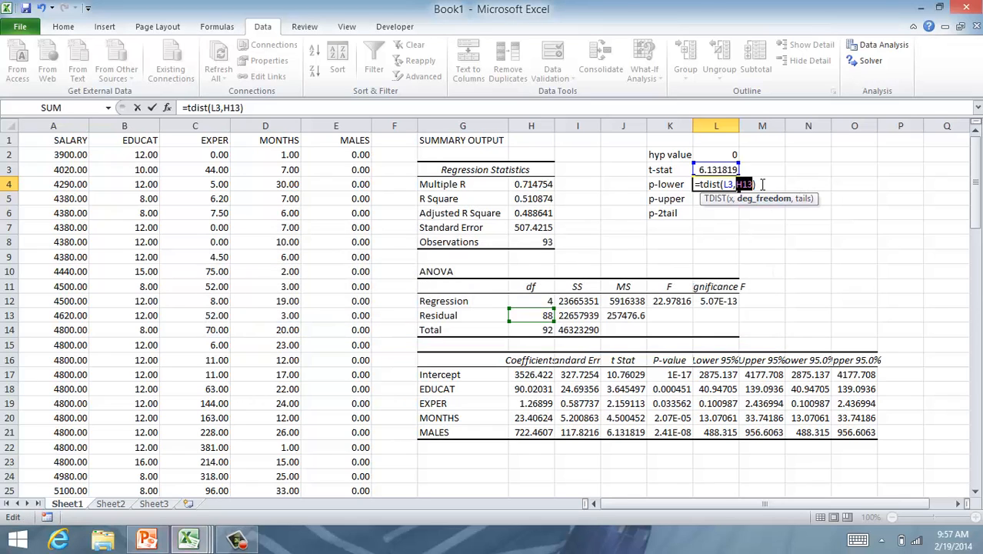
click(754, 183)
text(,true)
key(Return)
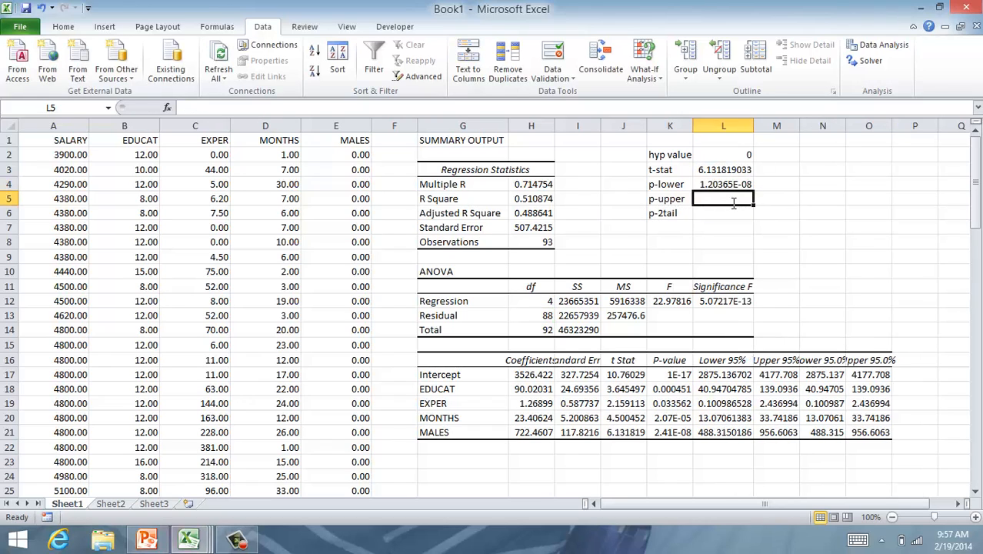
- Enter the p-upper formula =1-L4 in L5
text(=)
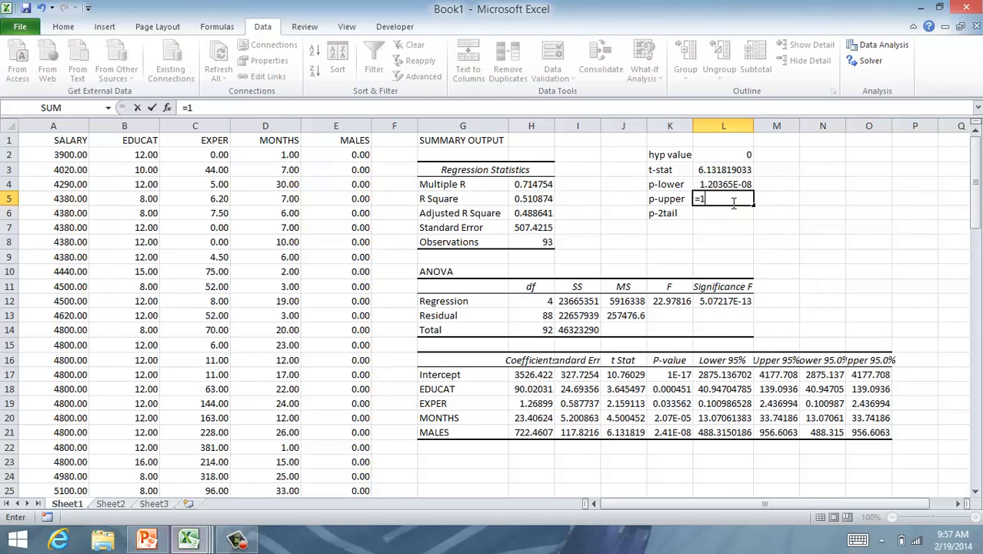
text(1-)
click(726, 184)
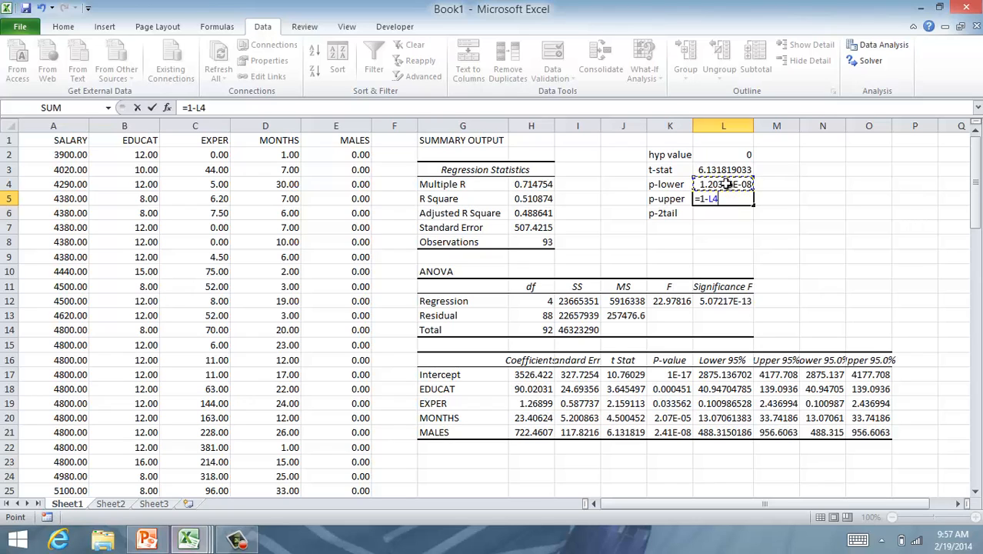
key(Return)
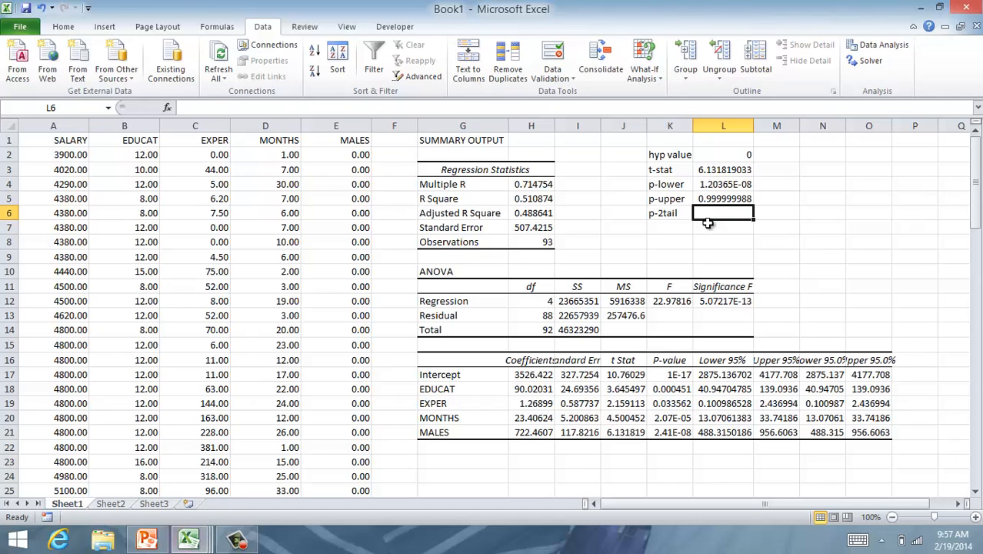
- Enter the two-tailed p-value formula =2*MIN(L4:L5) in L6
text(=)
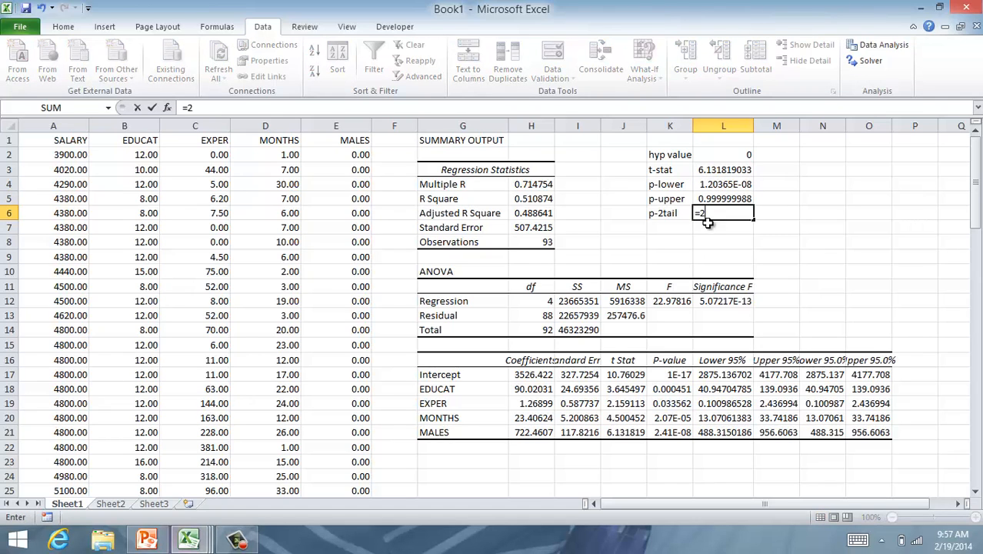
text(2*min()
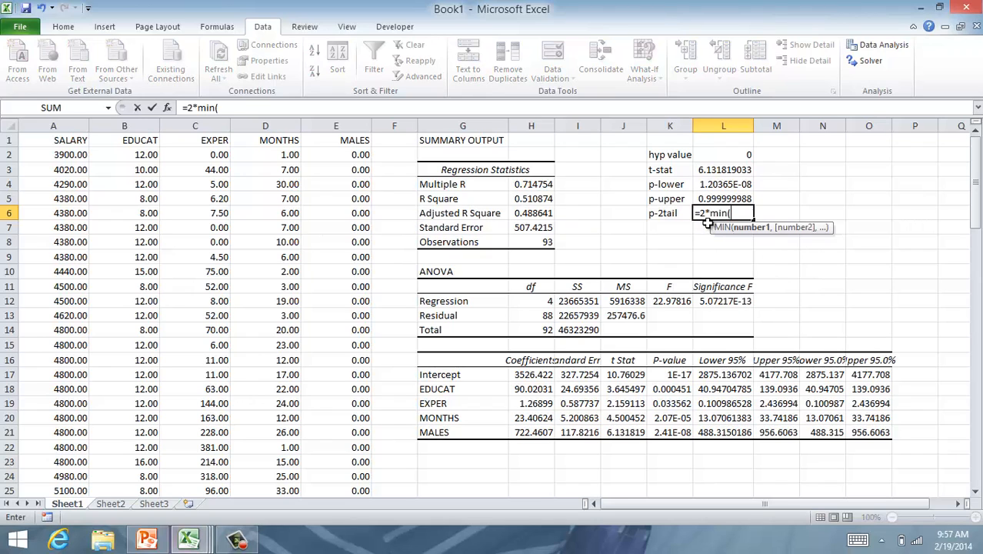
drag(730, 188, 730, 197)
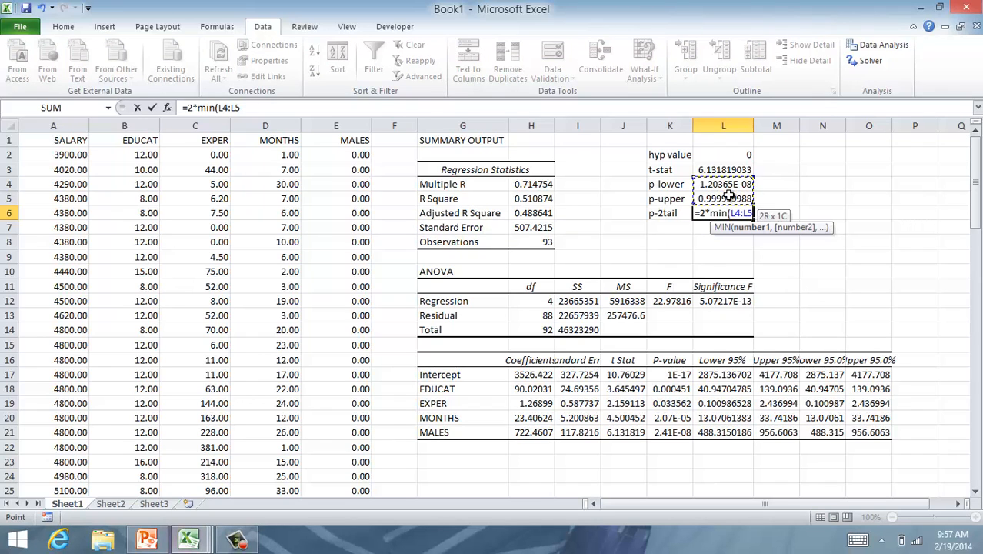
text())
key(Return)
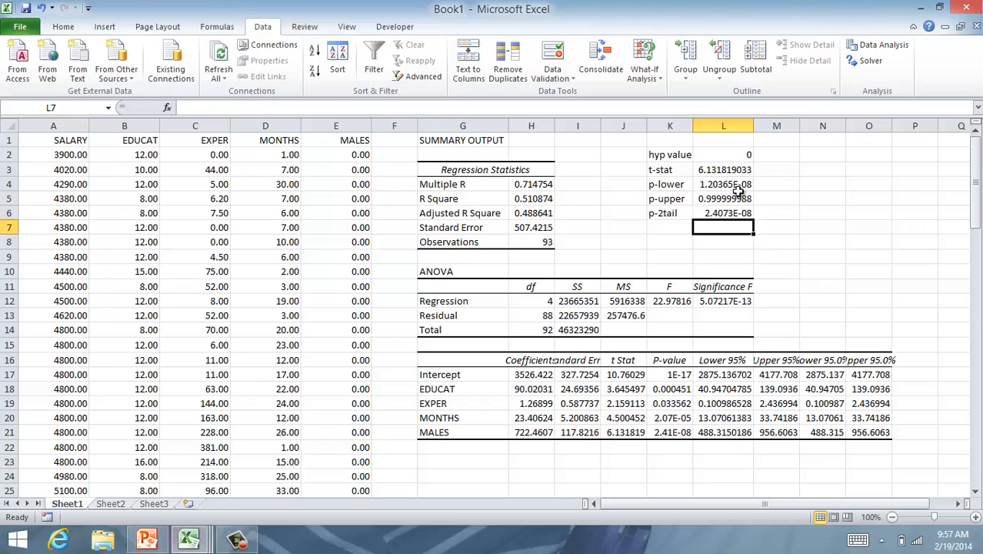
- Compare the calculator's t-stat and p-values with the t Stat and P-value of MALES in the regression output
click(724, 172)
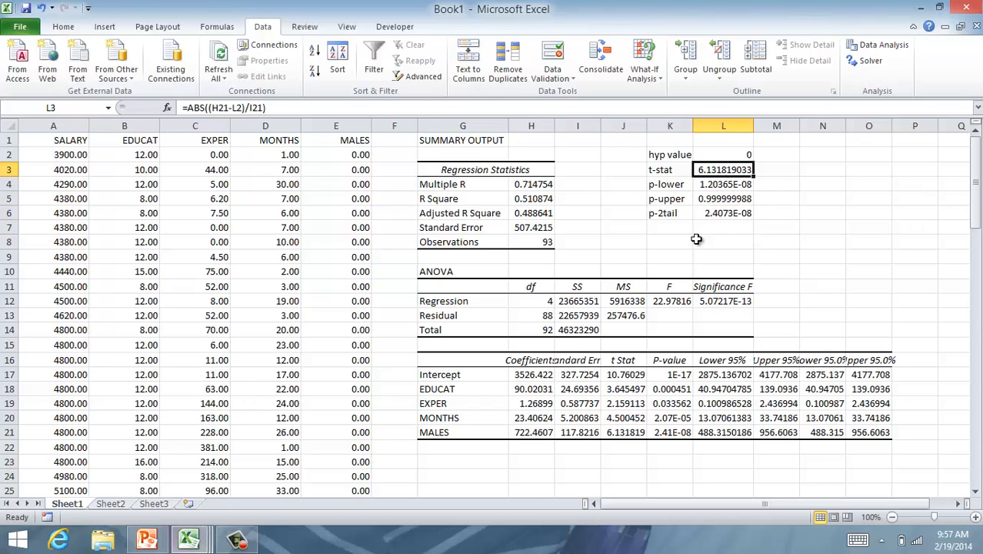
click(632, 436)
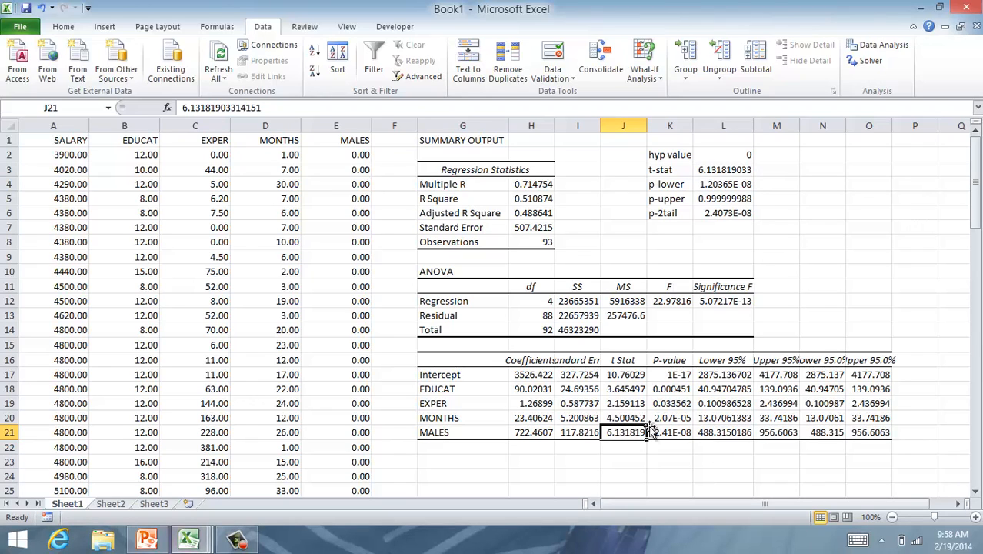
click(727, 214)
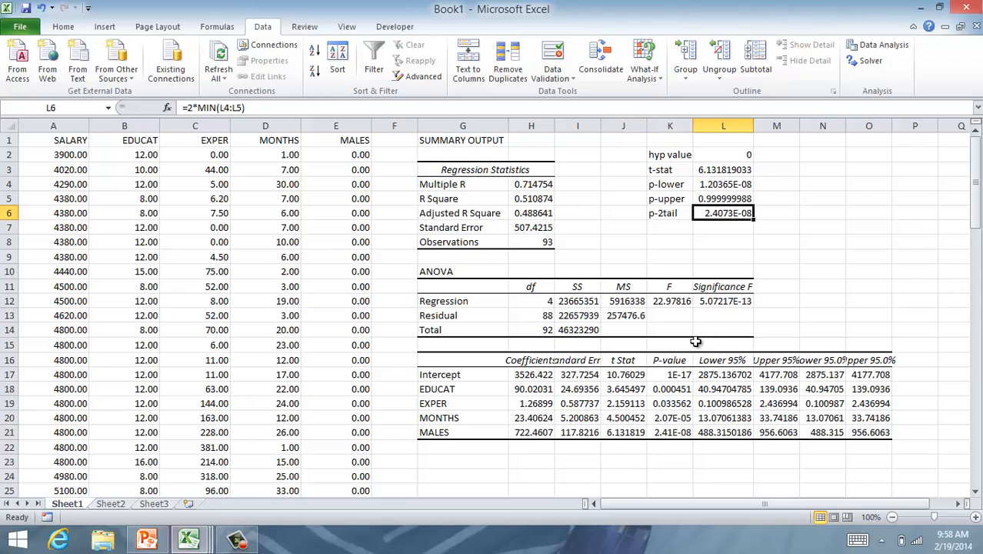
click(672, 434)
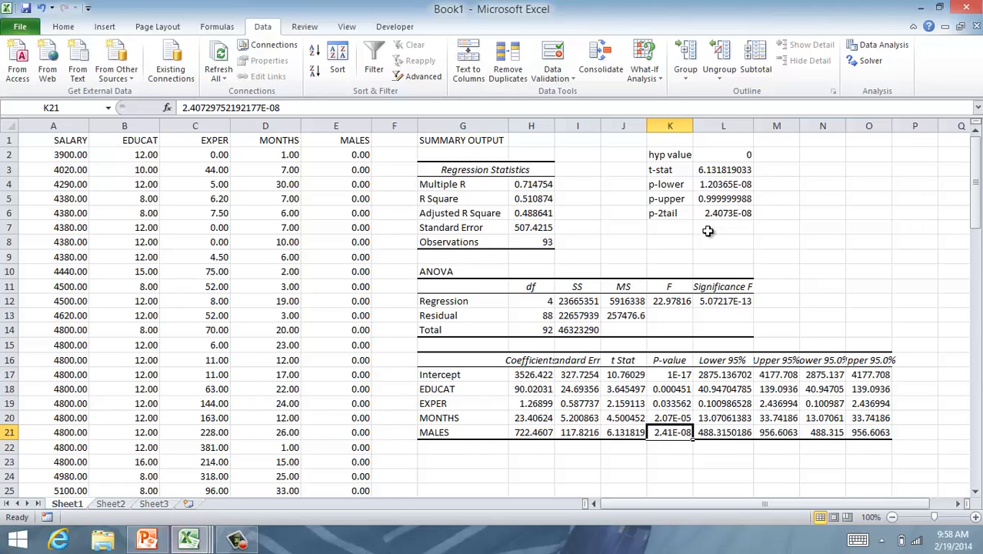
click(723, 185)
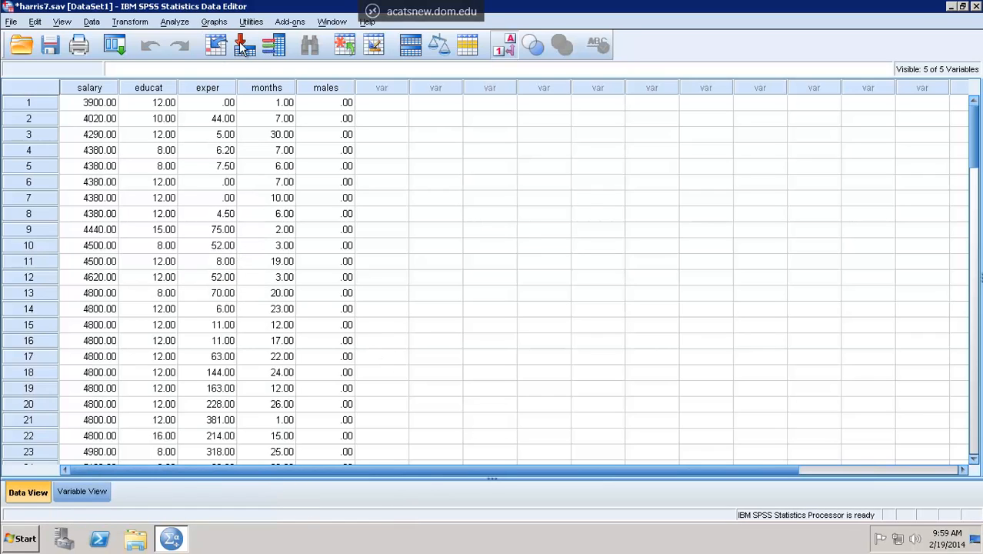
- In SPSS, run a linear regression of salary on exper, months, males and educat using the Enter method
click(175, 21)
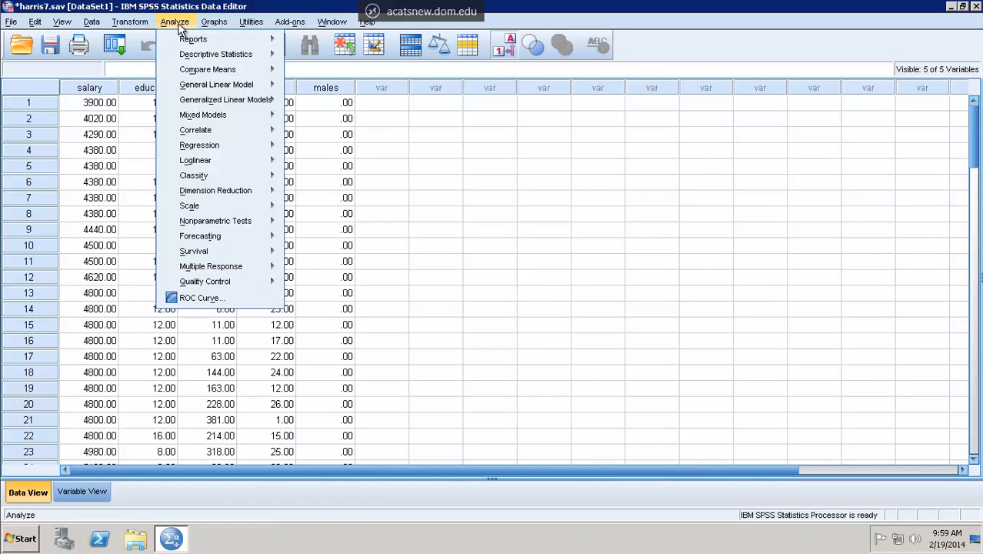
mouse_move(192, 146)
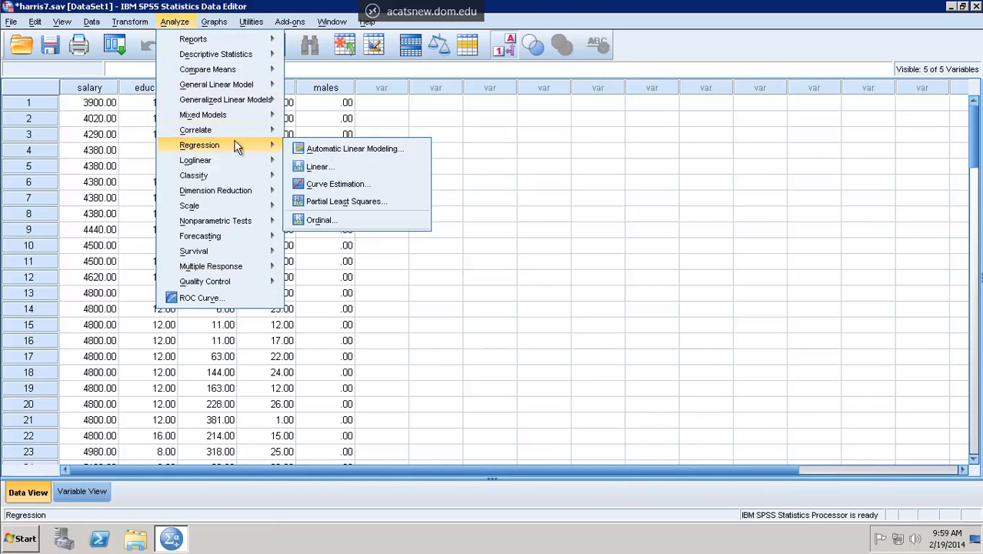
click(329, 169)
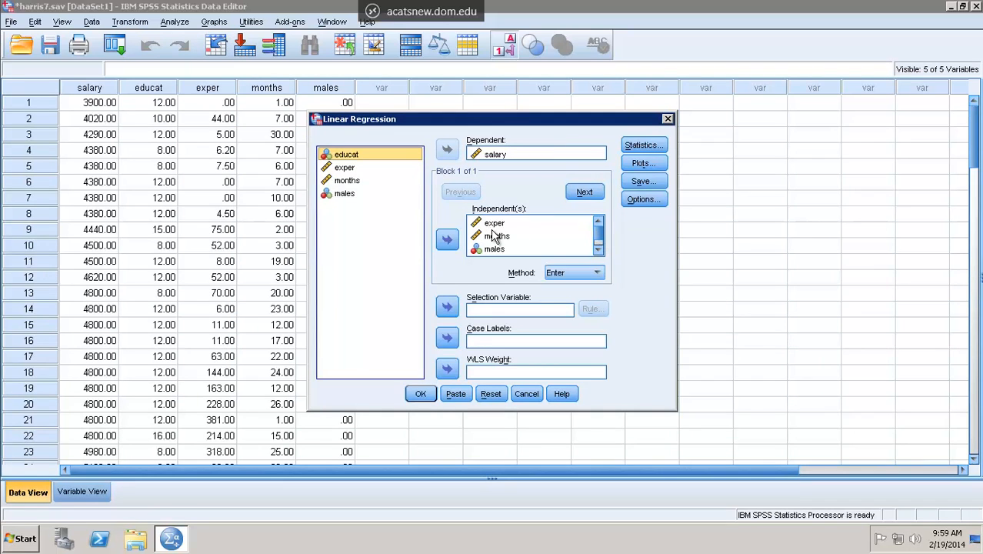
click(598, 250)
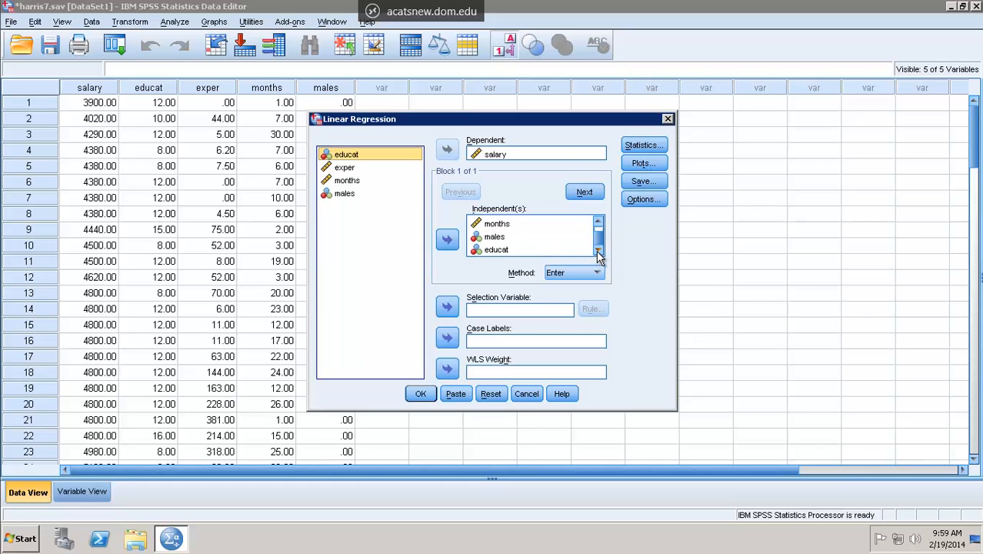
click(420, 394)
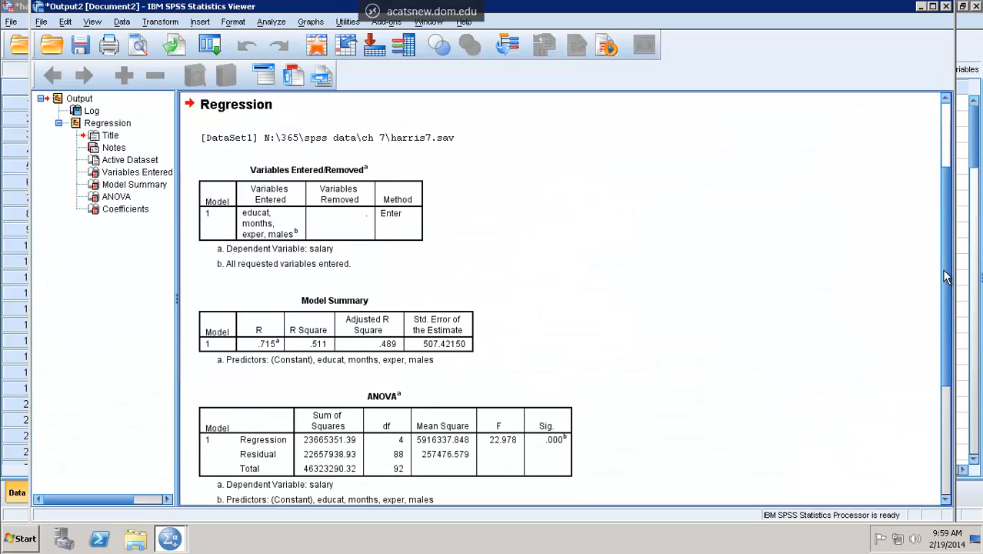
- Examine the Coefficients table in the regression output, especially the t and Sig. values of males, and switch back to Excel
drag(940, 275, 961, 389)
click(411, 404)
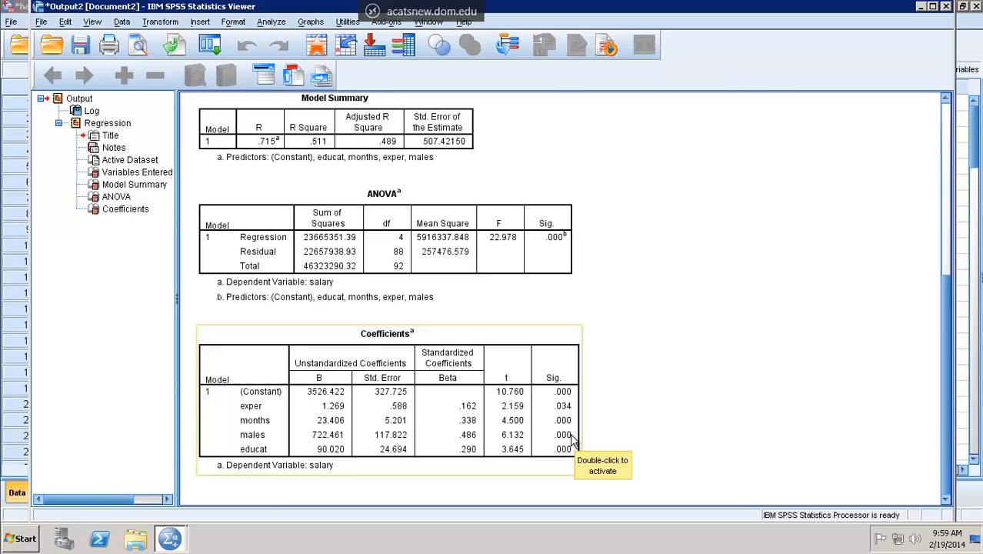
key(alt+Tab)
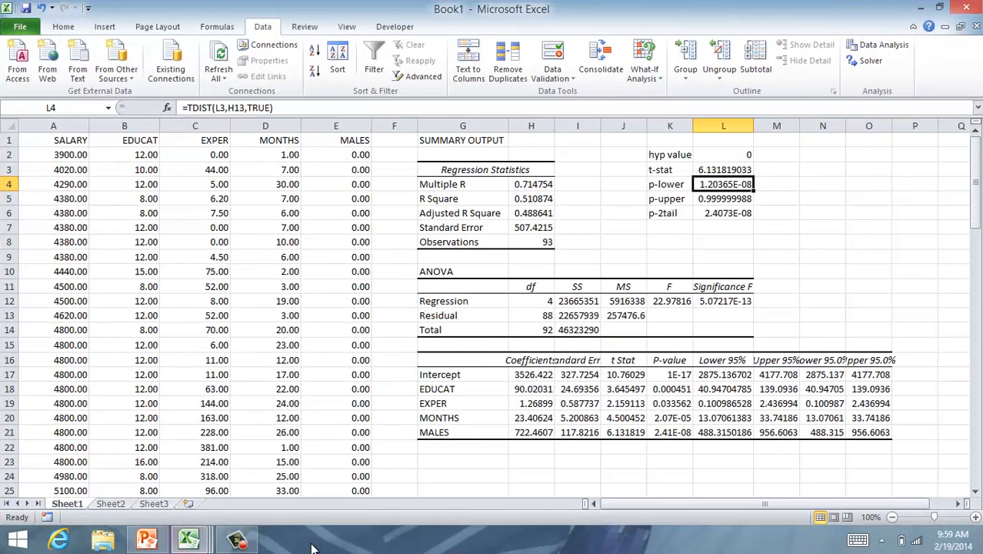
click(235, 543)
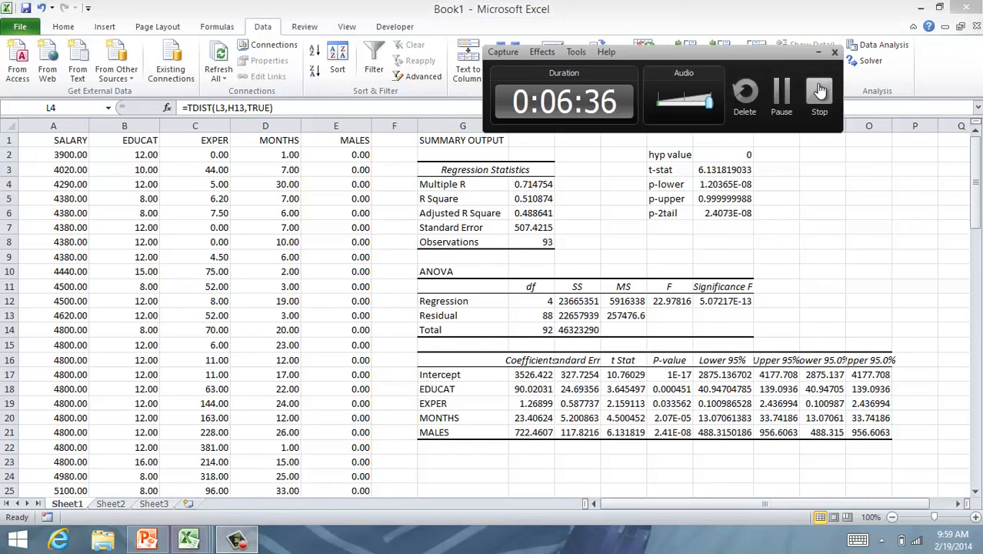